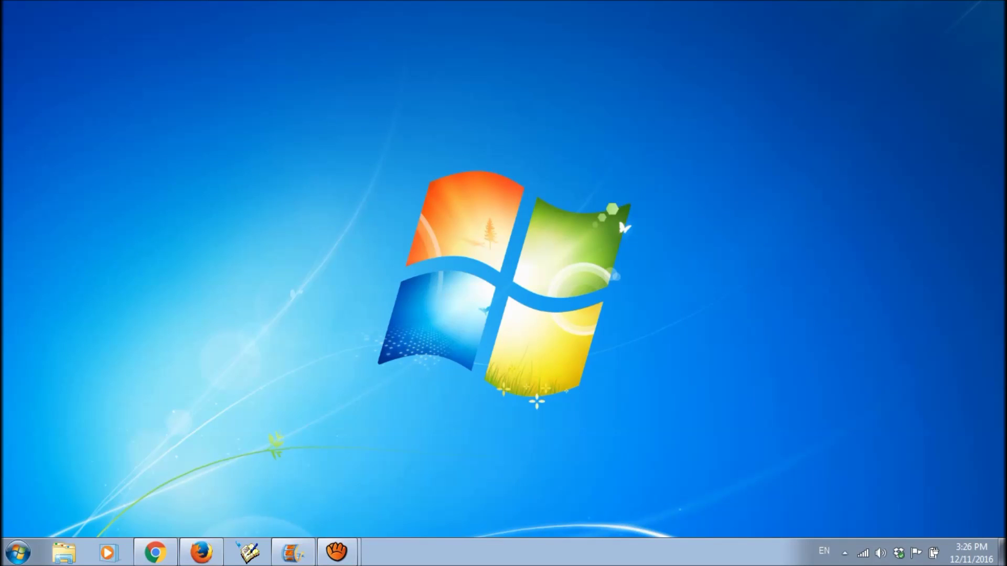
Launch Control Panel from Start and switch its view to Large icons.
{"action": "key", "text": "super"}
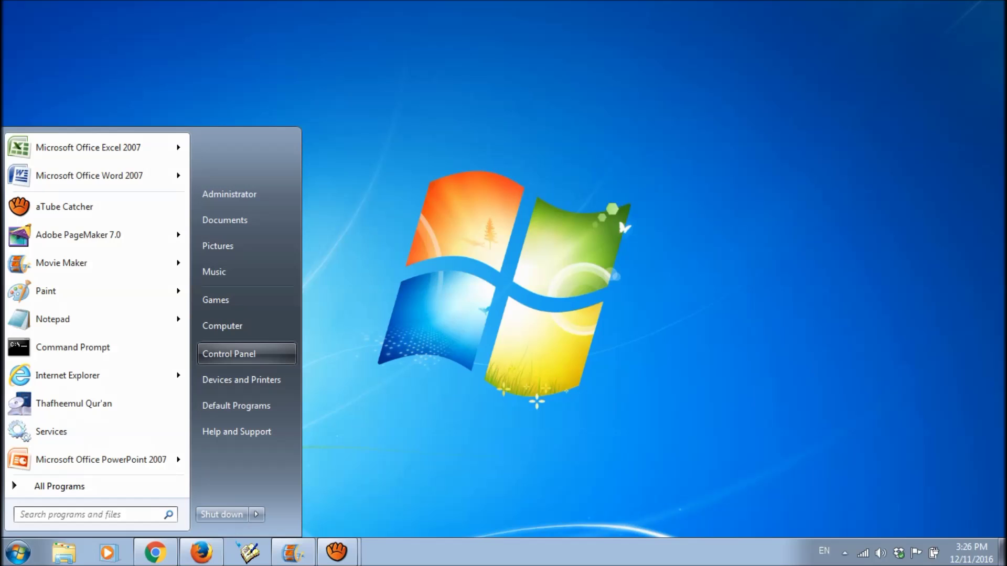
{"action": "key", "text": "Return"}
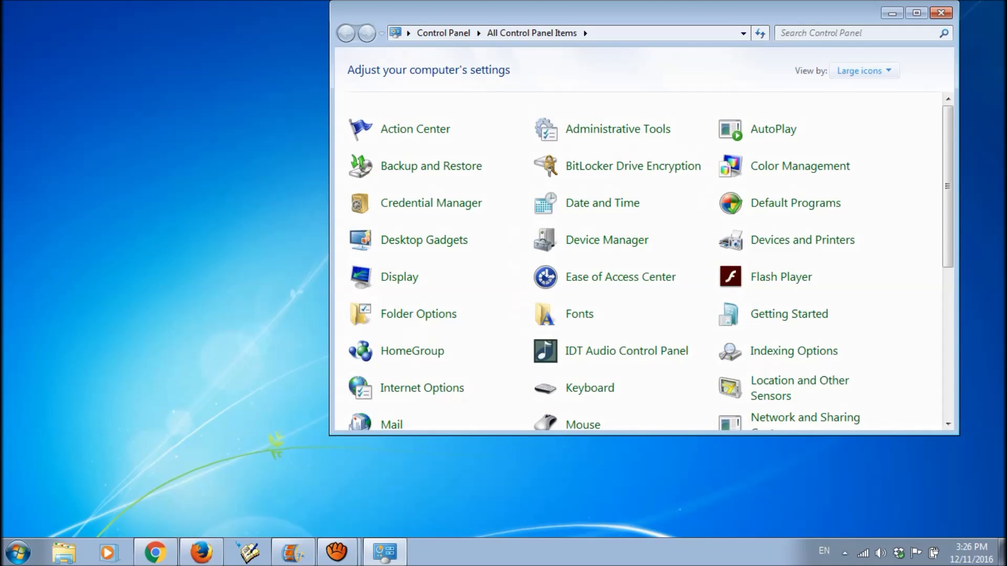
{"action": "left_click", "coordinate": [863, 71]}
{"action": "key", "text": "Down"}
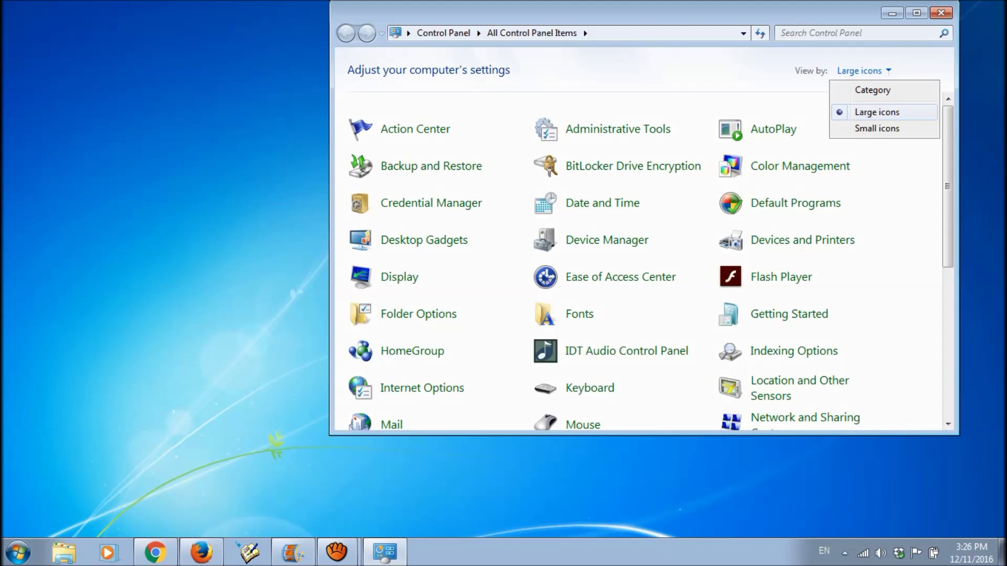
{"action": "key", "text": "Return"}
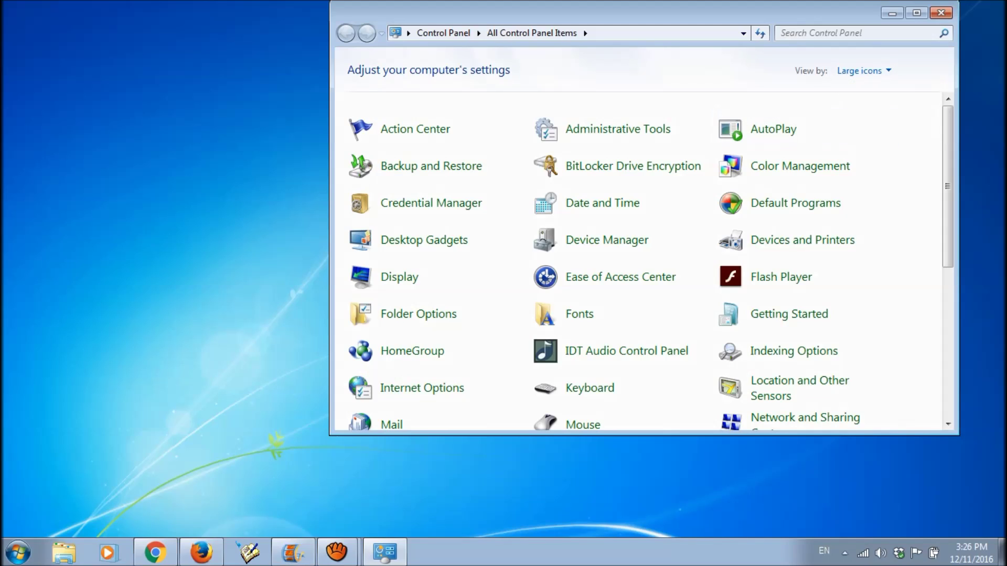
{"action": "scroll", "coordinate": [650, 261], "scroll_direction": "down", "scroll_amount": 3}
{"action": "scroll", "coordinate": [650, 261], "scroll_direction": "down", "scroll_amount": 2}
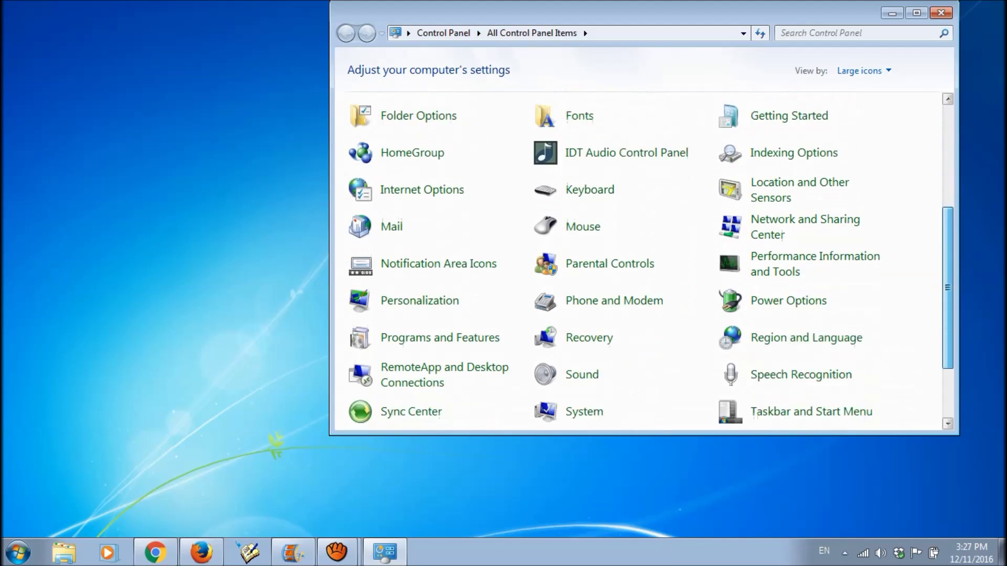
{"action": "scroll", "coordinate": [651, 262], "scroll_direction": "down", "scroll_amount": 2}
{"action": "scroll", "coordinate": [650, 261], "scroll_direction": "down", "scroll_amount": 1}
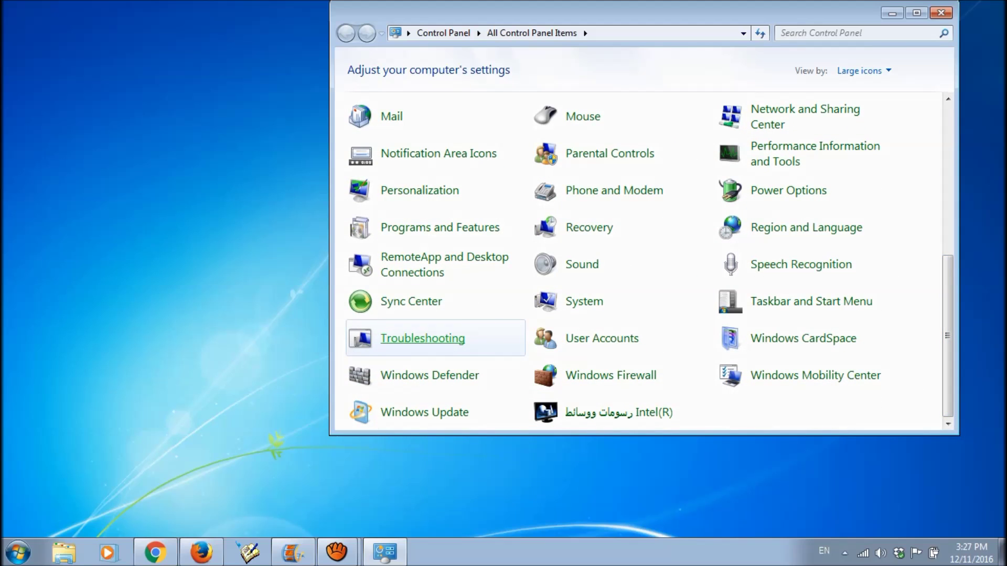
Go to Troubleshooting, then the Appearance and Personalization troubleshooters to reach Aero.
{"action": "left_click", "coordinate": [422, 339]}
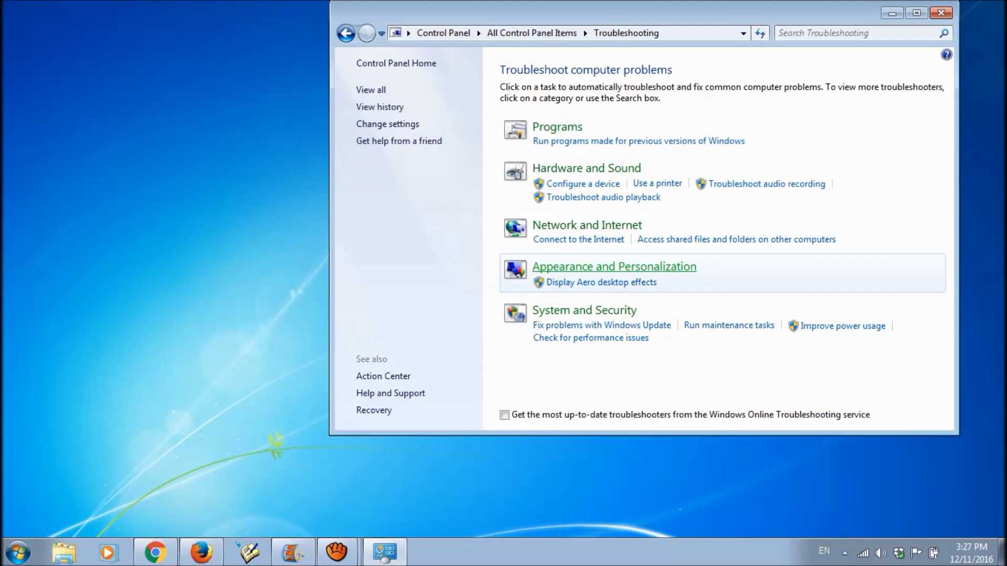
{"action": "left_click", "coordinate": [613, 266]}
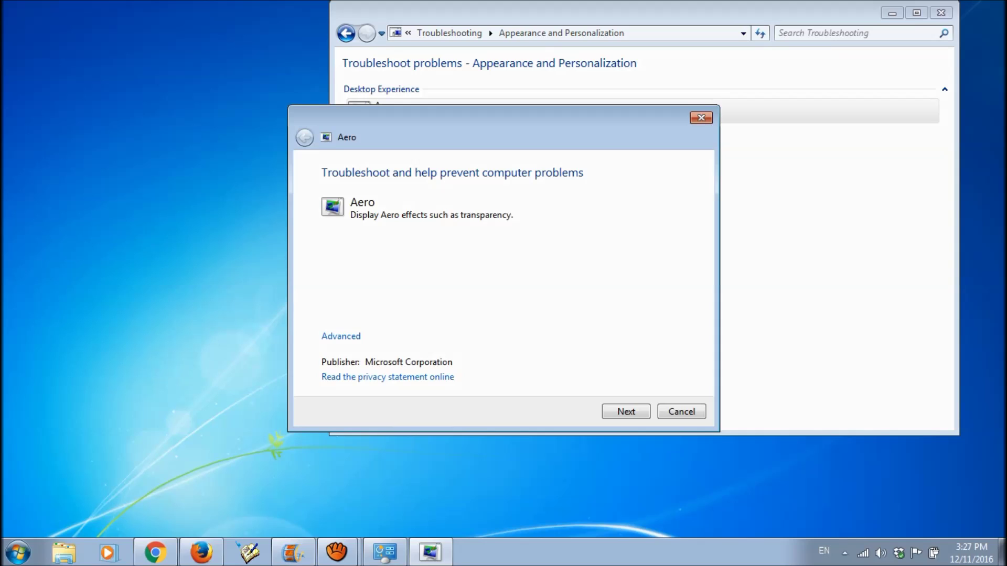
Run the Aero detection, which reports Desktop Window Manager disabled, and close the troubleshooter.
{"action": "key", "text": "Return"}
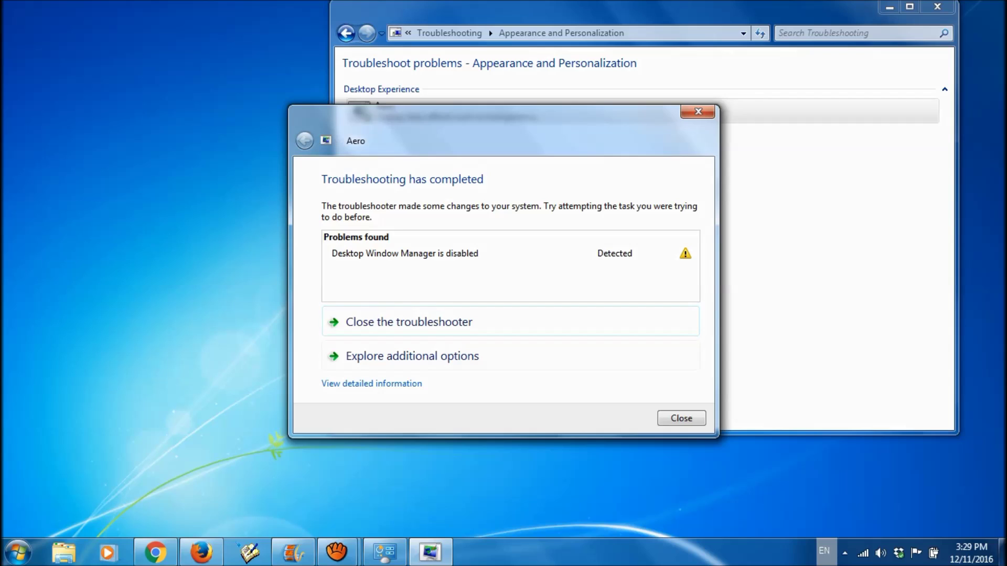
{"action": "left_click", "coordinate": [469, 279]}
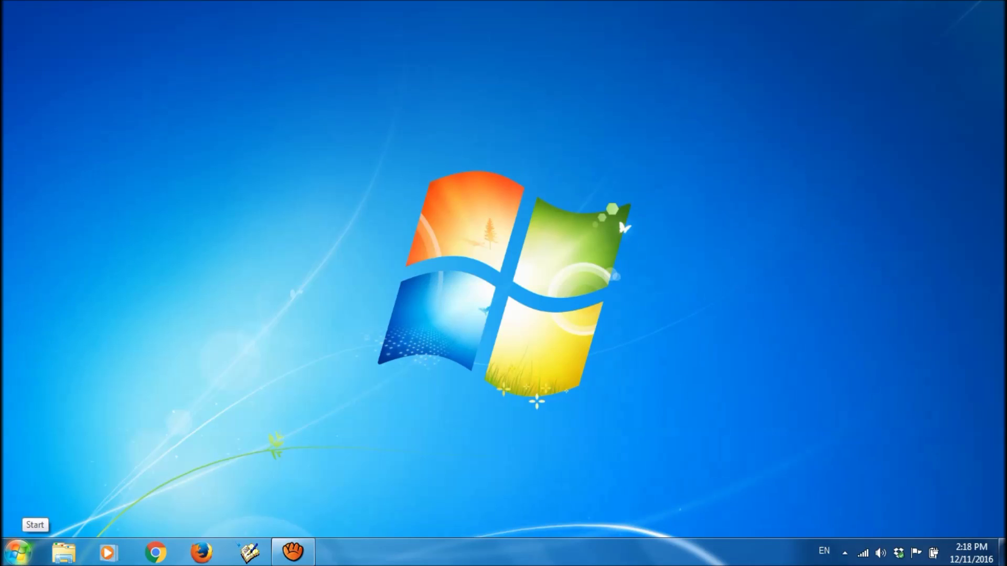
Search regedit in Start and run Registry Editor as administrator.
{"action": "left_click", "coordinate": [17, 552]}
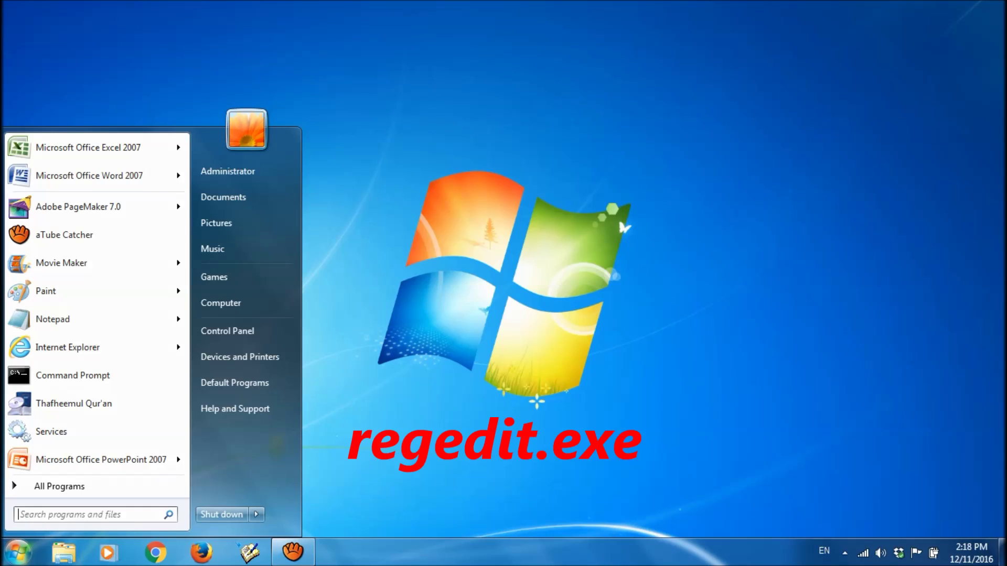
{"action": "type", "text": "regedit"}
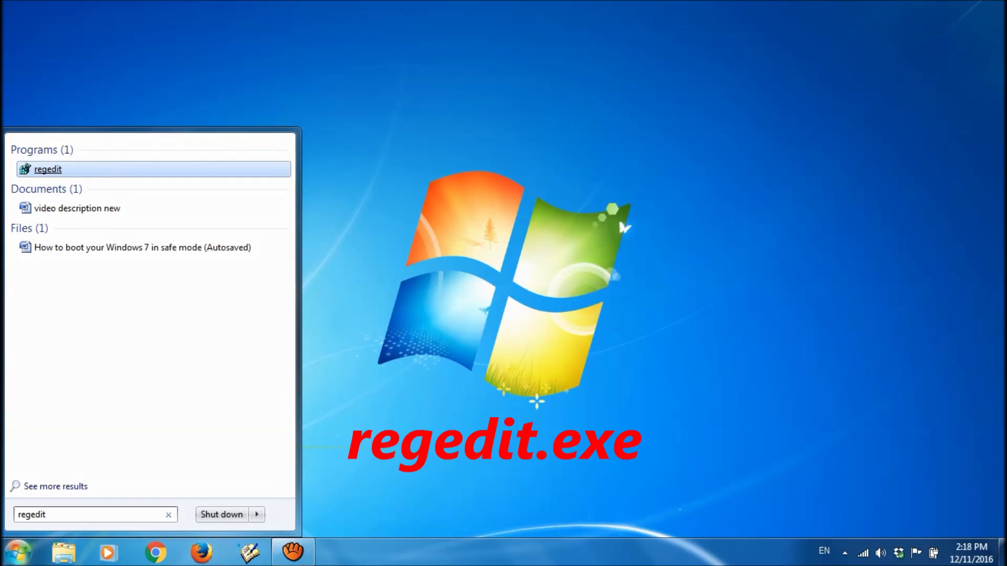
{"action": "right_click", "coordinate": [52, 169]}
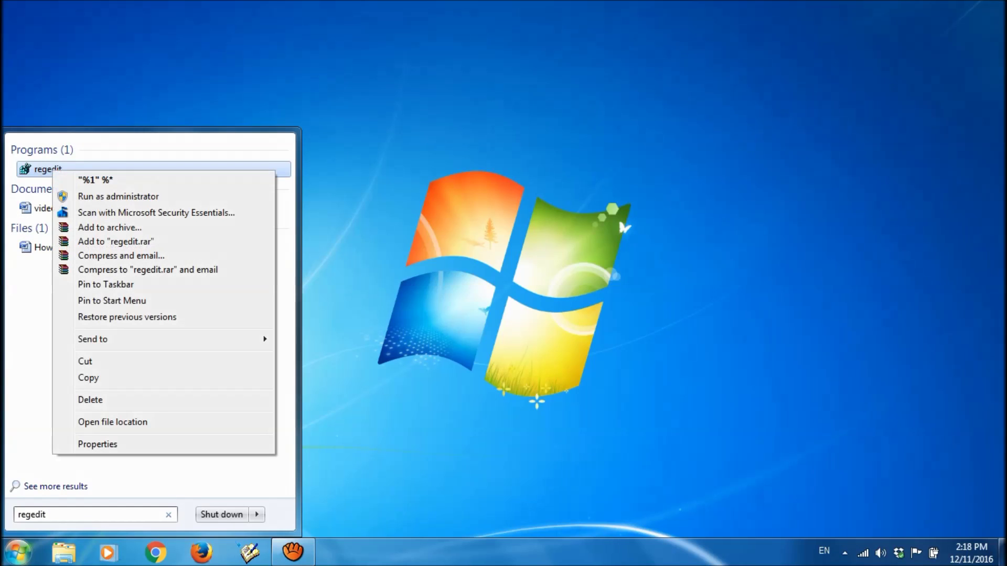
{"action": "key", "text": "Return"}
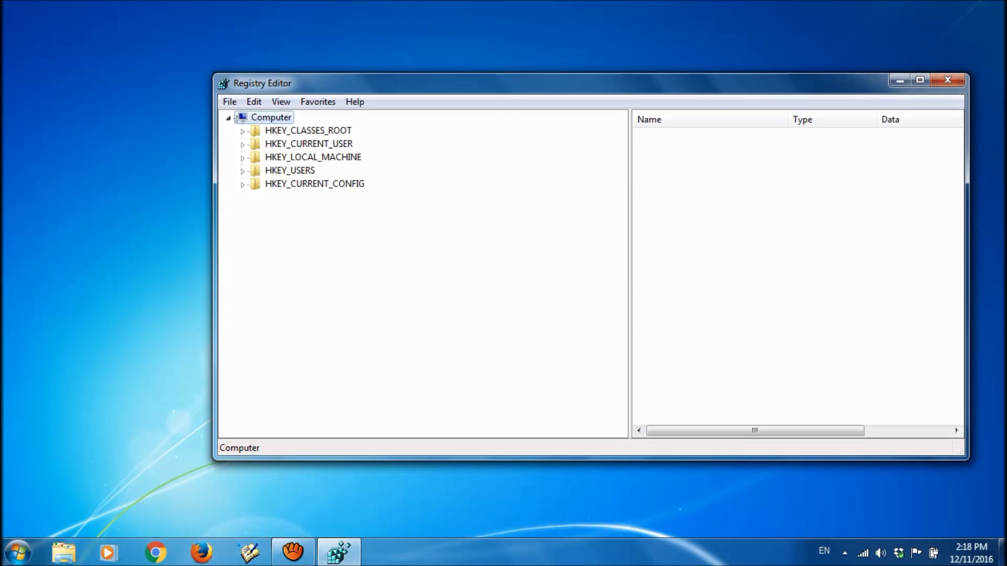
Navigate to HKEY_CURRENT_USER\Software\Microsoft\Windows\DWM and focus its values list.
{"action": "left_click", "coordinate": [242, 144]}
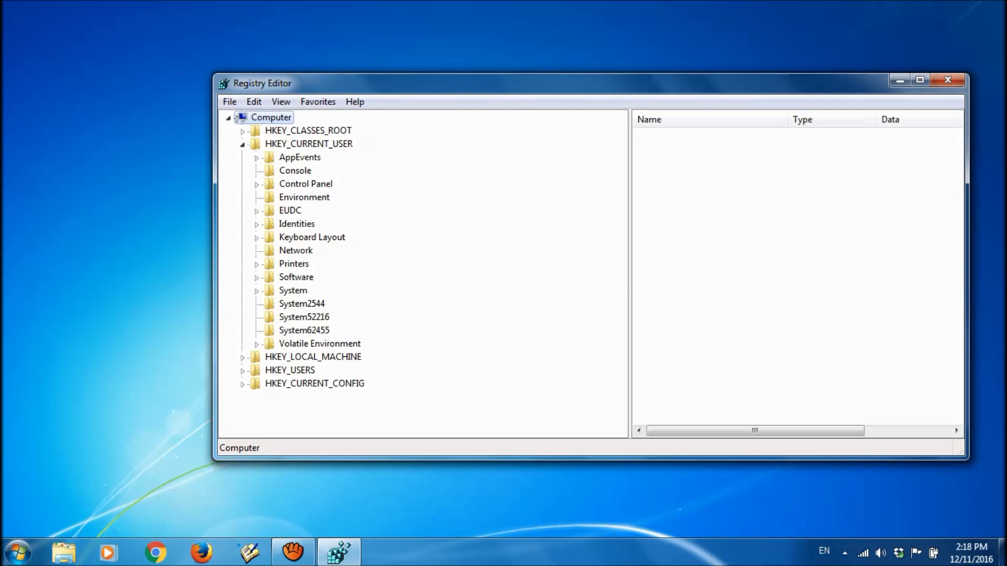
{"action": "left_click", "coordinate": [255, 277]}
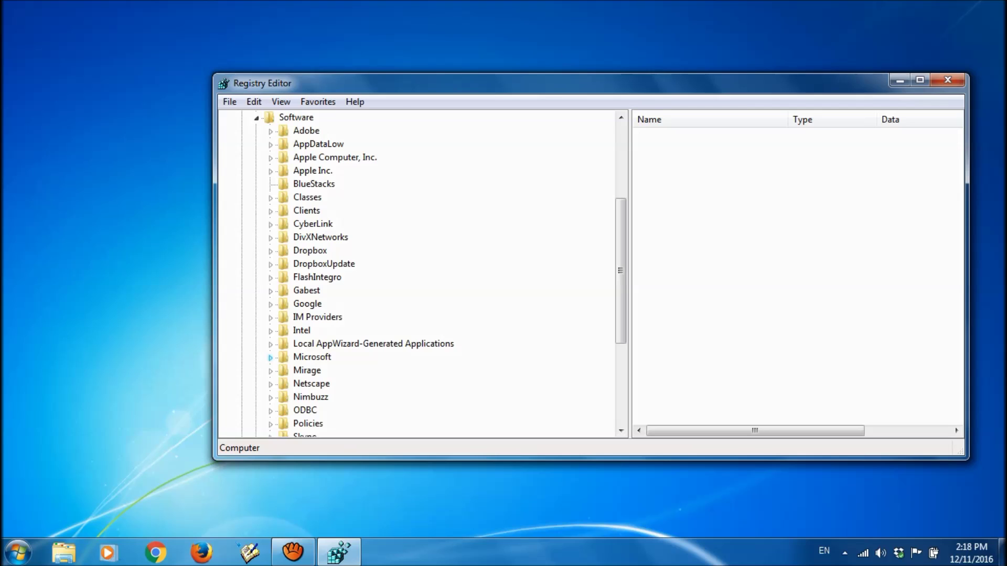
{"action": "left_click", "coordinate": [270, 358]}
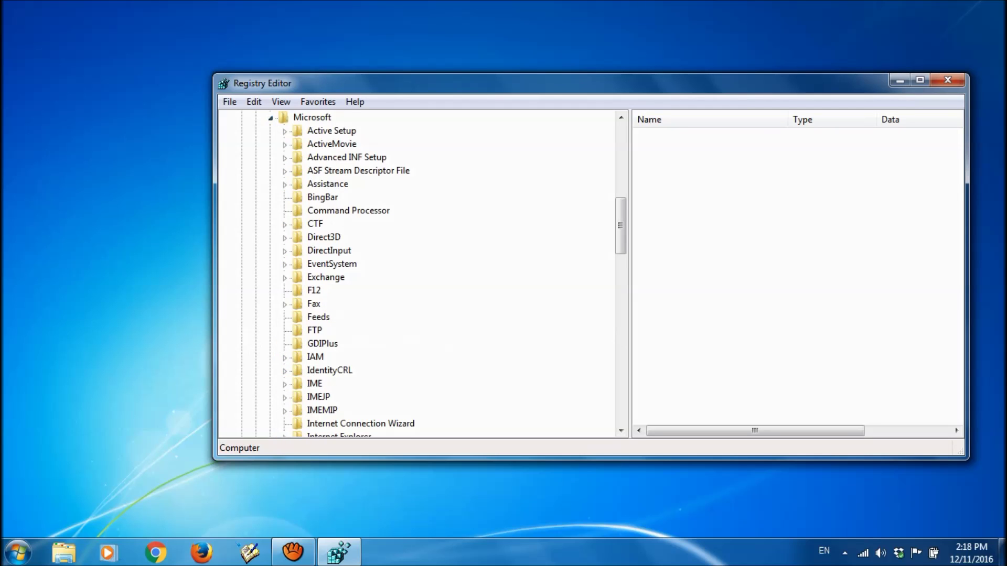
{"action": "scroll", "coordinate": [620, 236], "scroll_direction": "down", "scroll_amount": 5}
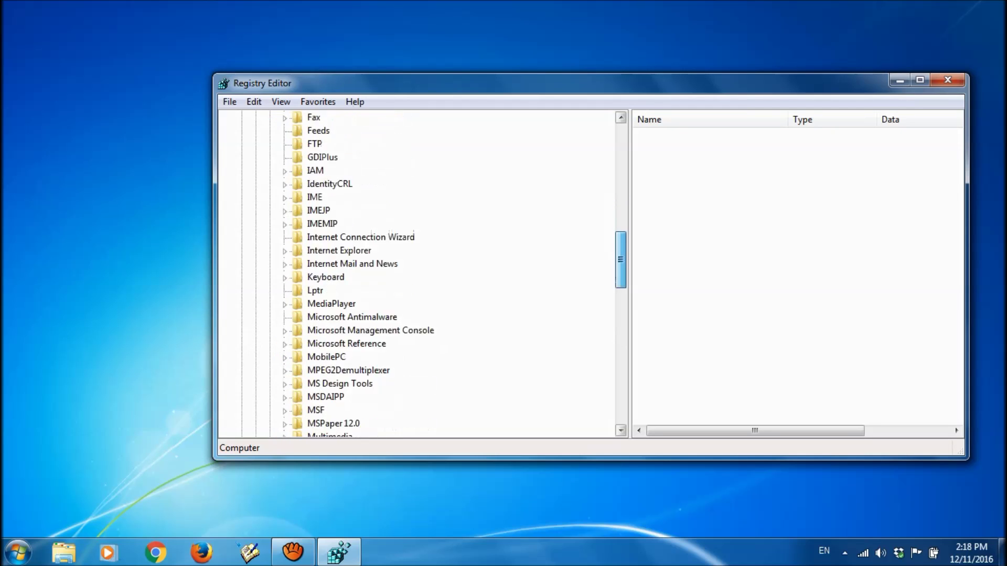
{"action": "scroll", "coordinate": [620, 236], "scroll_direction": "down", "scroll_amount": 3}
{"action": "left_click_drag", "start_coordinate": [620, 289], "coordinate": [620, 348]}
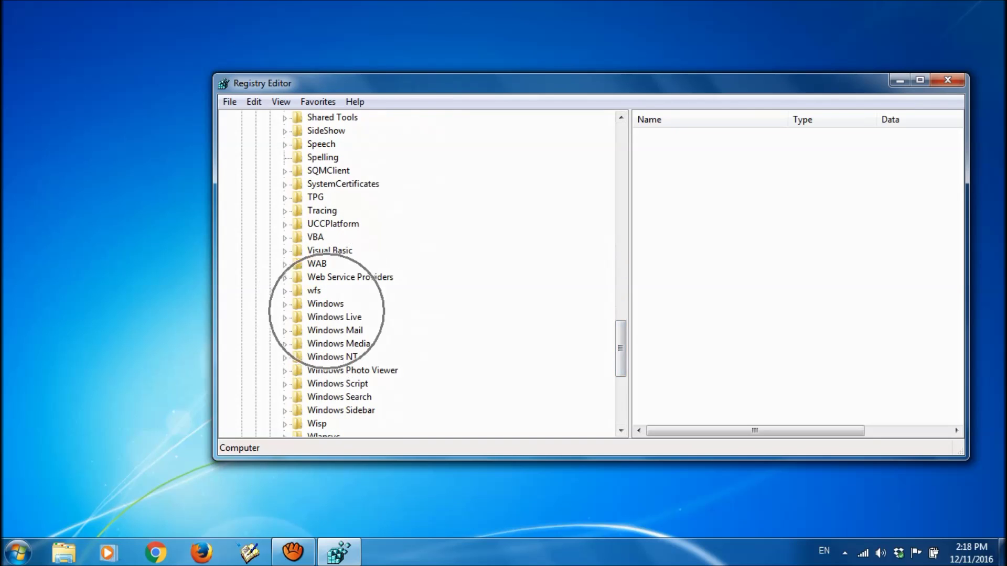
{"action": "left_click", "coordinate": [286, 305]}
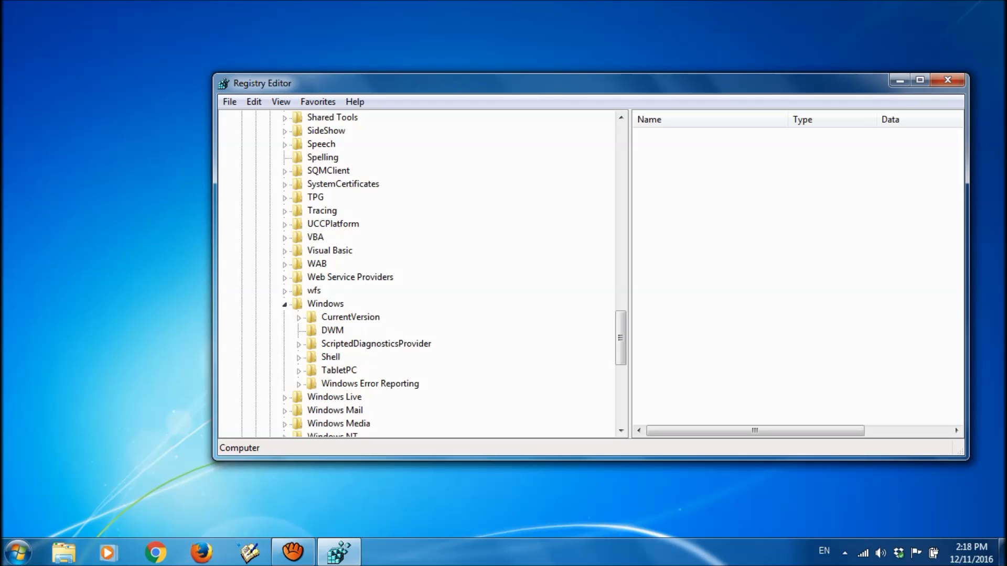
{"action": "left_click", "coordinate": [330, 330]}
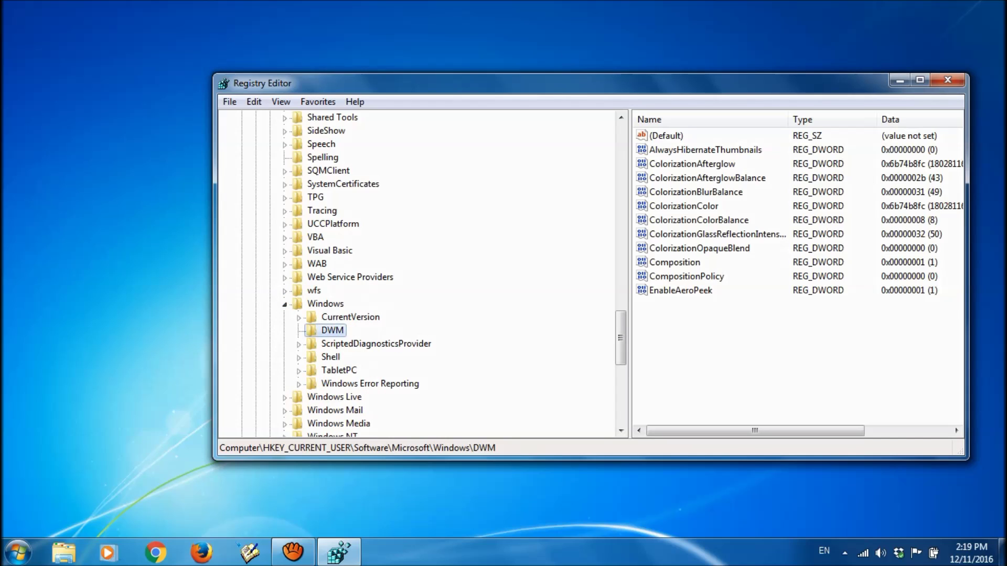
{"action": "left_click", "coordinate": [675, 262]}
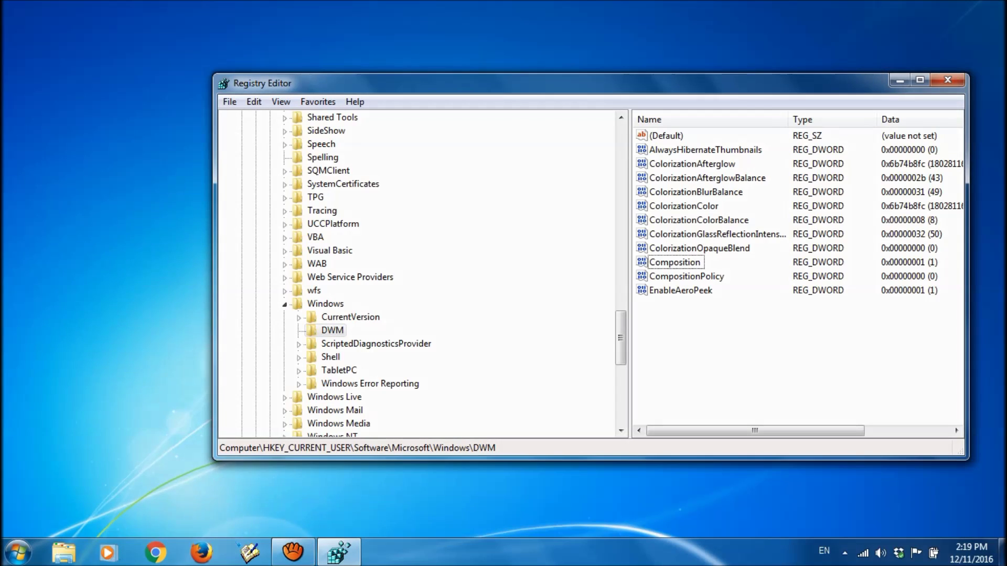
Create a DWORD (32-bit) value named UseMachineCheck under DWM and confirm its data as 0.
{"action": "right_click", "coordinate": [746, 333]}
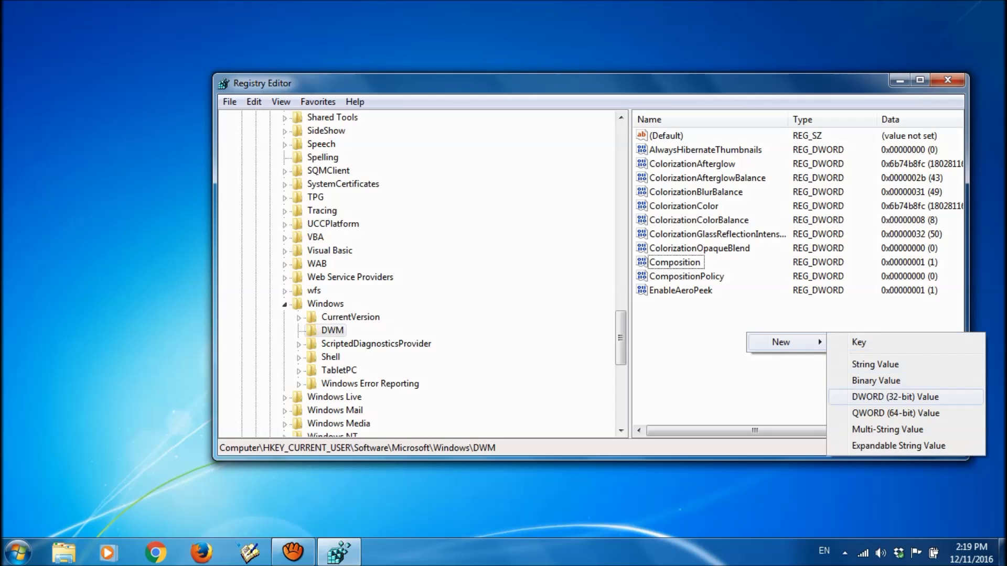
{"action": "left_click", "coordinate": [895, 397]}
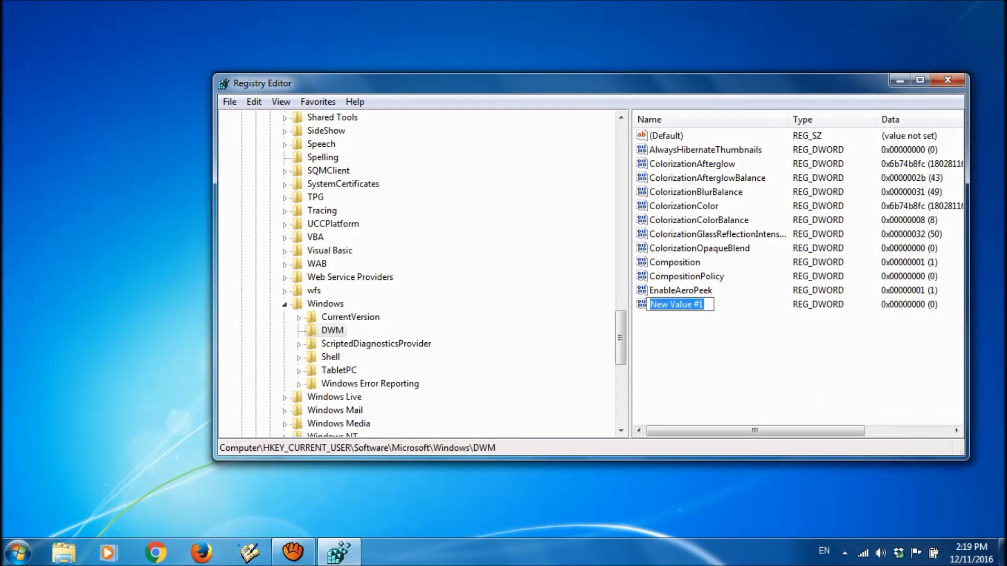
{"action": "type", "text": "U"}
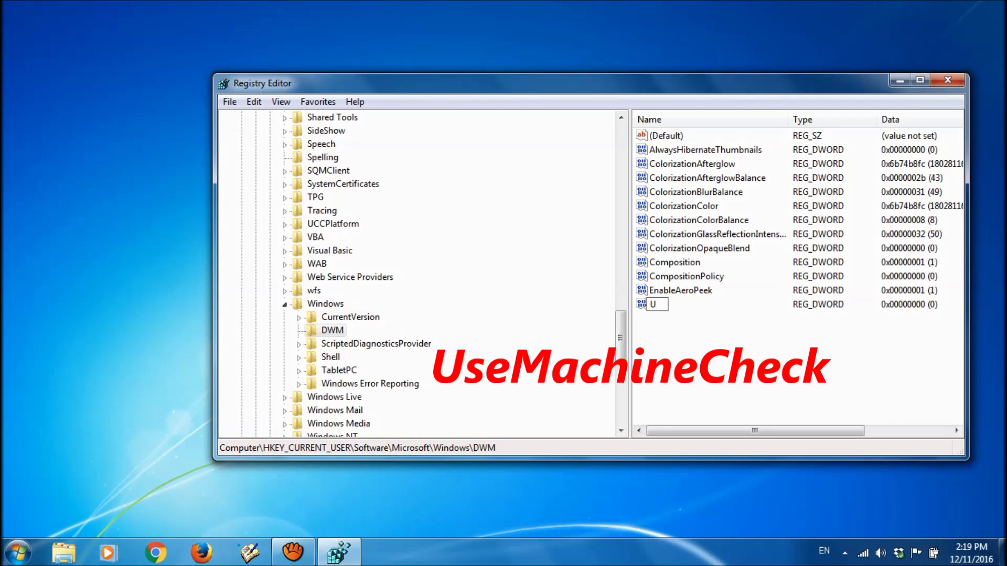
{"action": "type", "text": "seMac"}
{"action": "type", "text": "hineCh"}
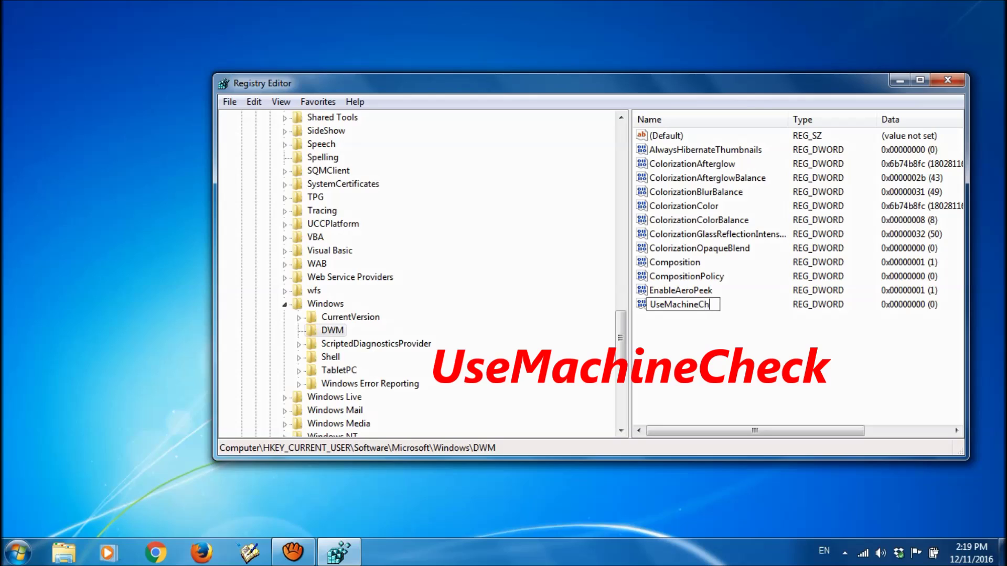
{"action": "type", "text": "eck"}
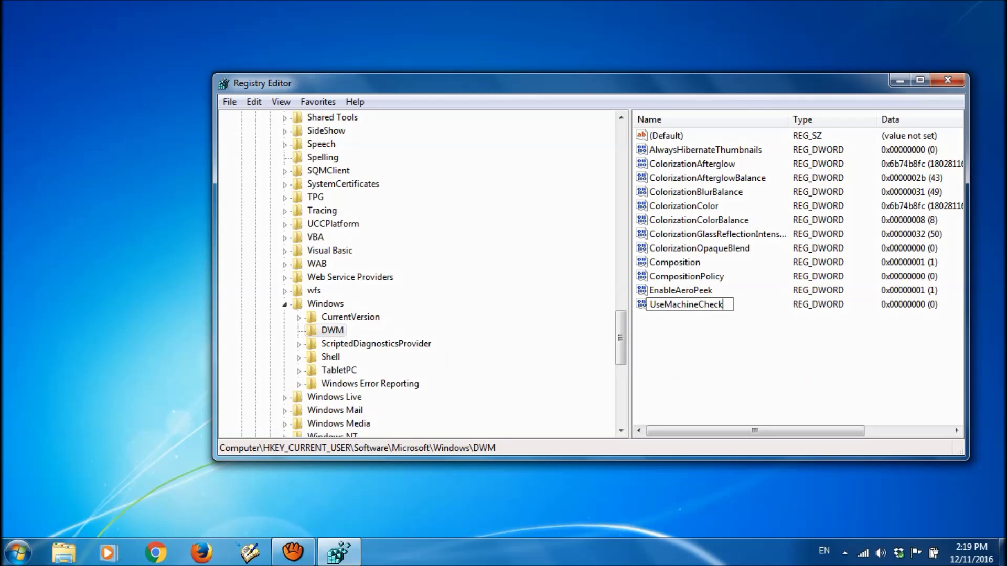
{"action": "key", "text": "Return"}
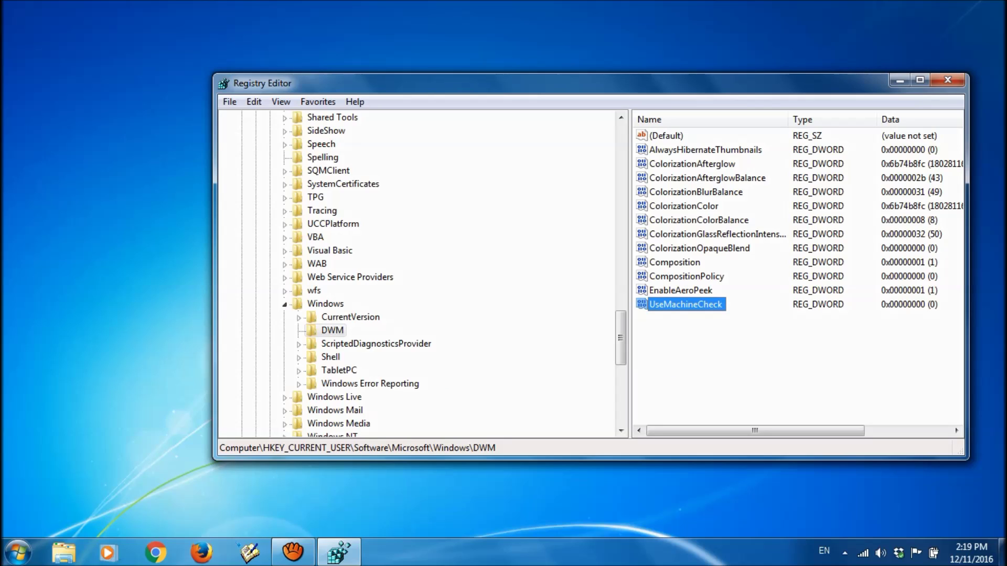
{"action": "key", "text": "Return"}
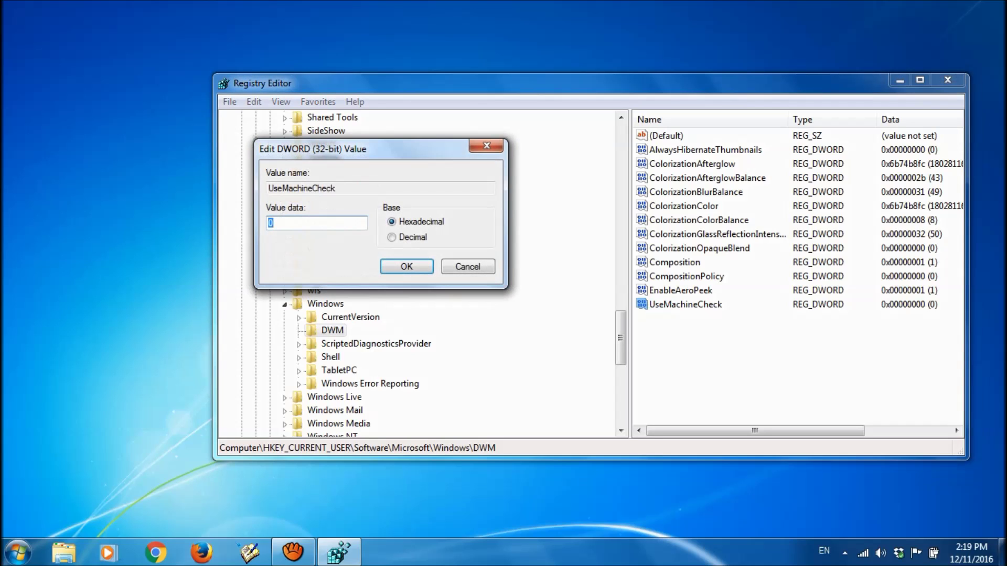
{"action": "key", "text": "Return"}
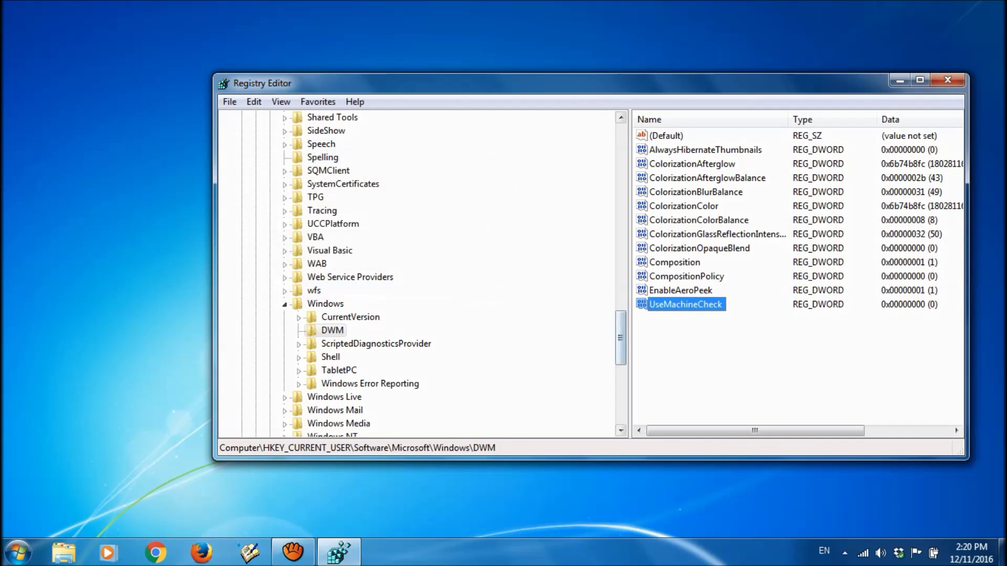
{"action": "right_click", "coordinate": [704, 341]}
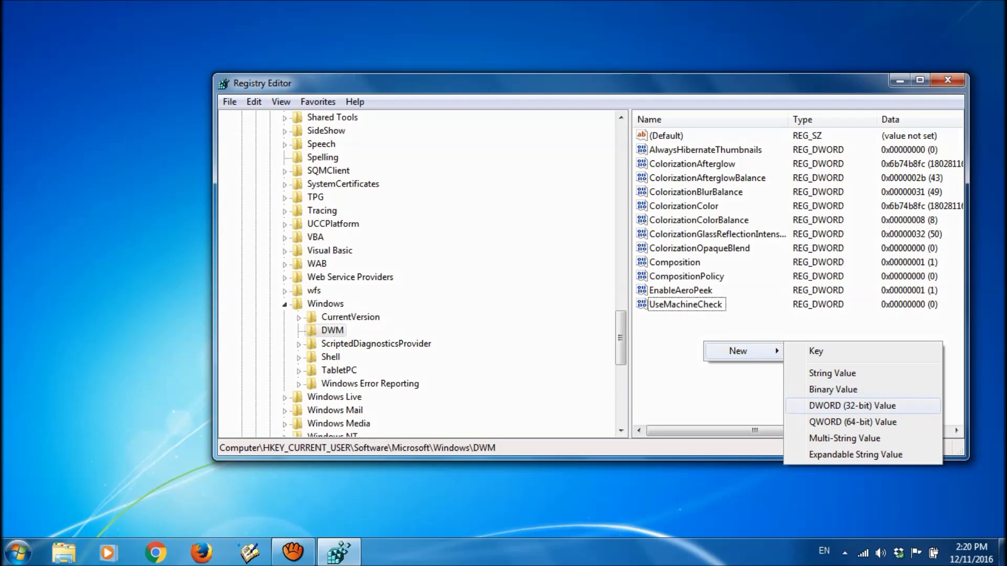
Create a DWORD (32-bit) value named Blur under DWM and confirm its data as 0.
{"action": "key", "text": "Return"}
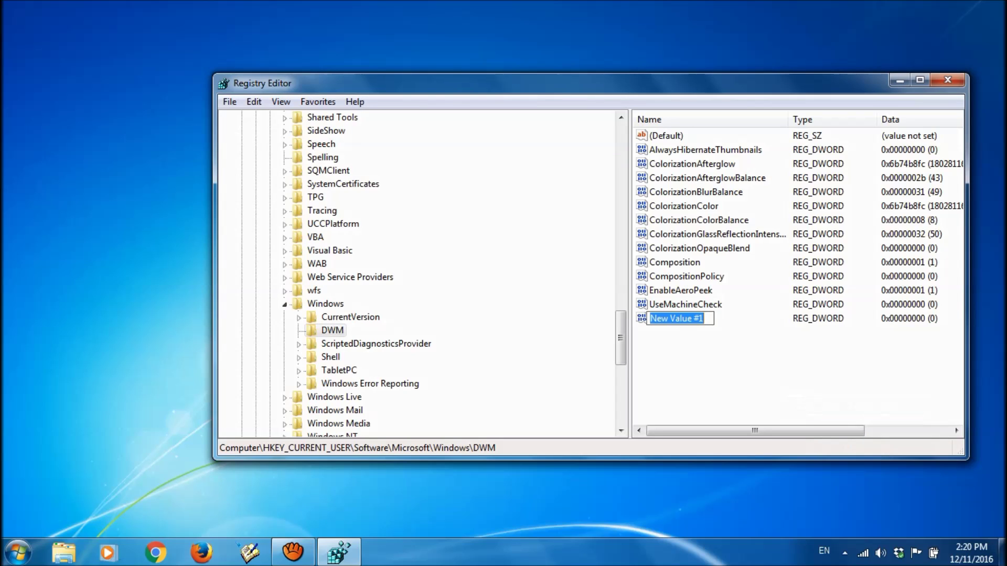
{"action": "key", "text": "BackSpace"}
{"action": "type", "text": "Blur"}
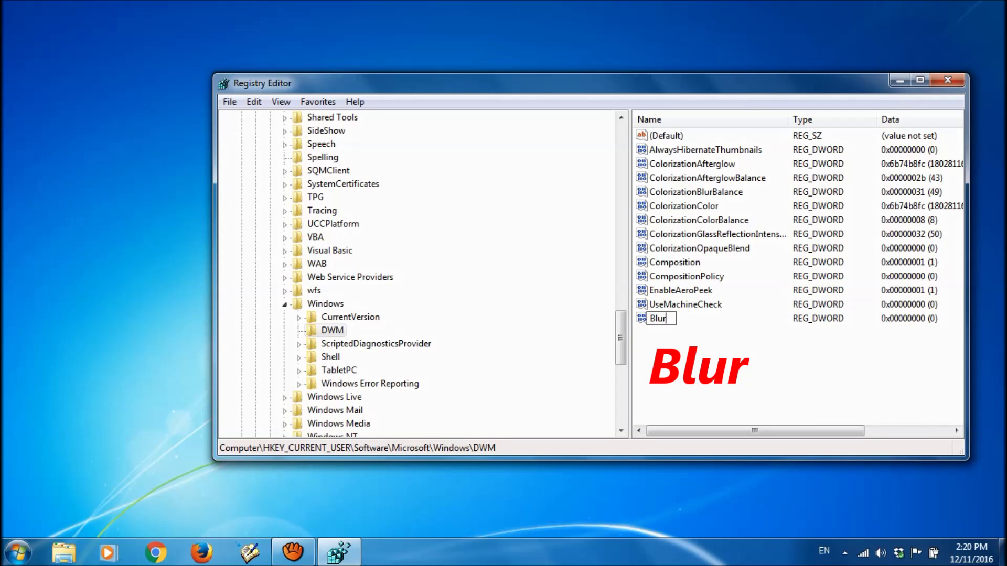
{"action": "key", "text": "Return"}
{"action": "key", "text": "Return"}
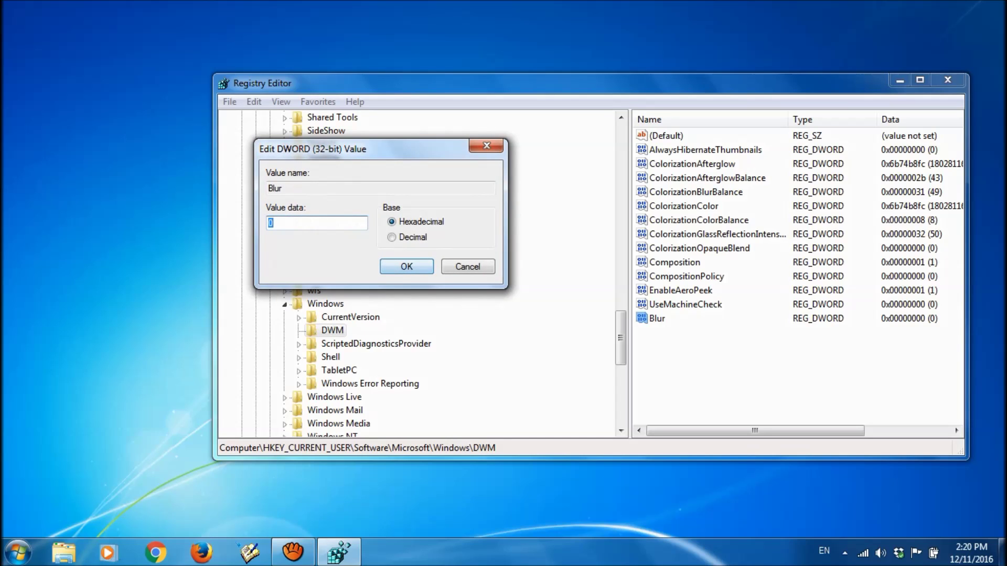
{"action": "key", "text": "Return"}
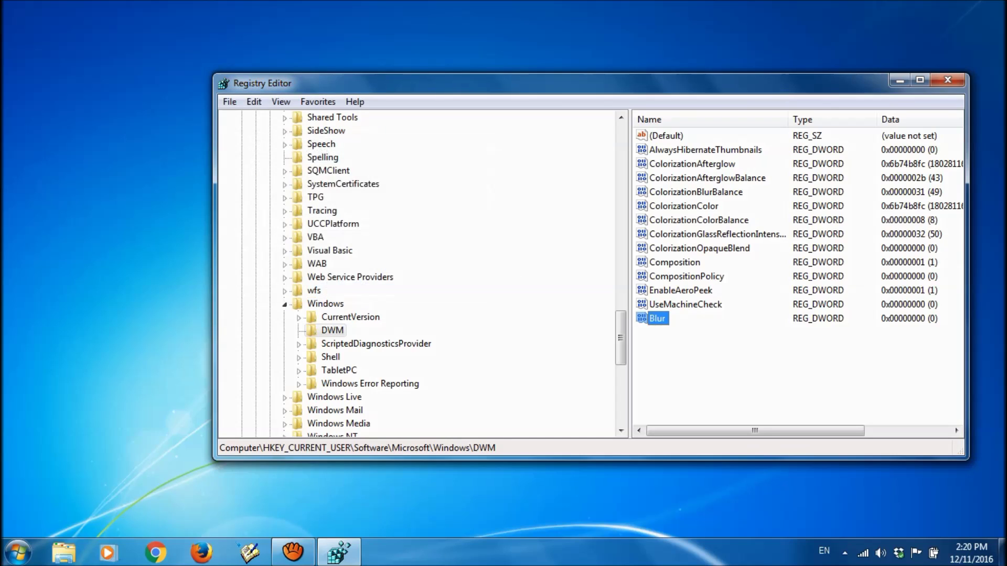
{"action": "right_click", "coordinate": [688, 373]}
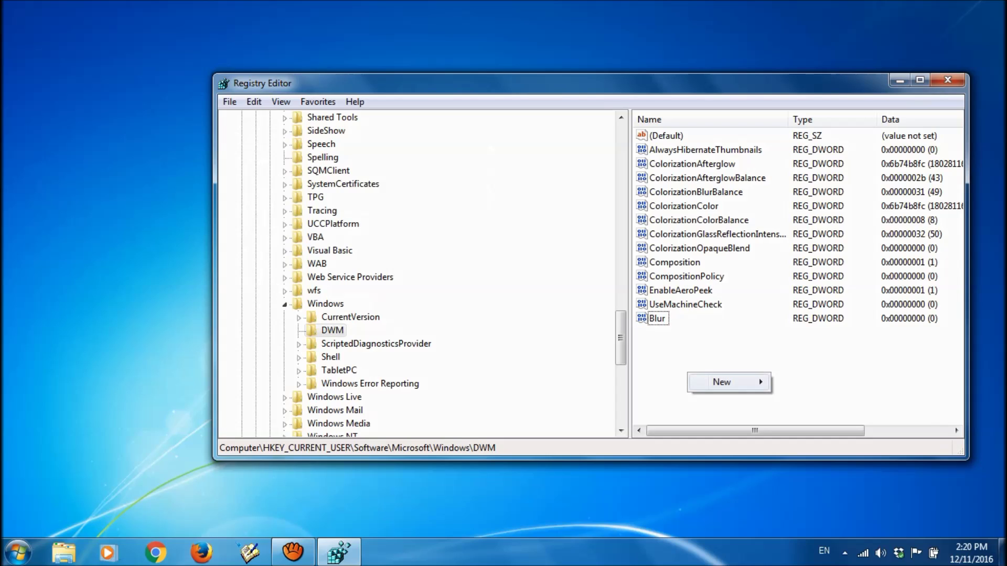
Create a DWORD (32-bit) value named Animations under DWM and confirm its data as 0.
{"action": "key", "text": "Down"}
{"action": "key", "text": "Down"}
{"action": "key", "text": "Down"}
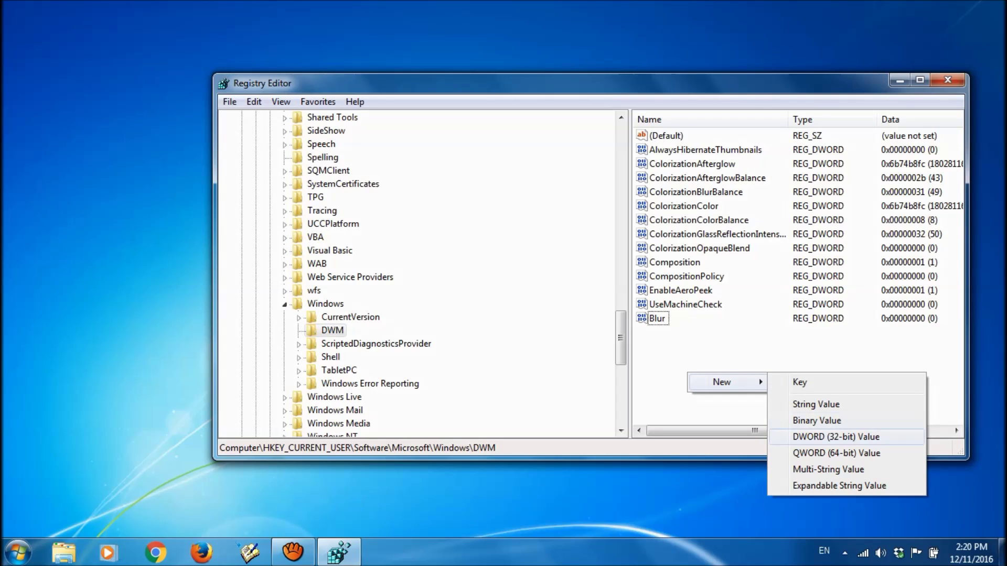
{"action": "key", "text": "Return"}
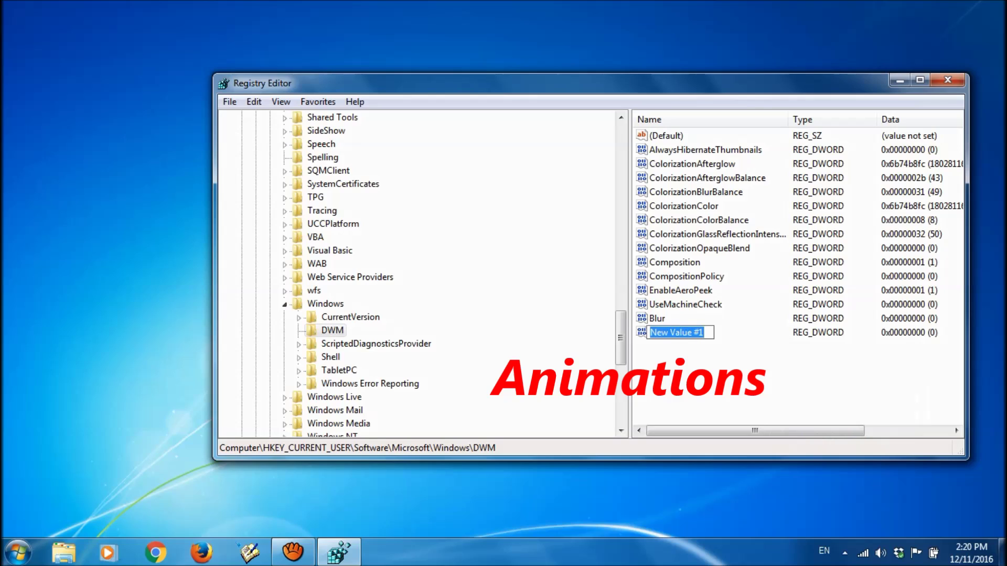
{"action": "type", "text": "An"}
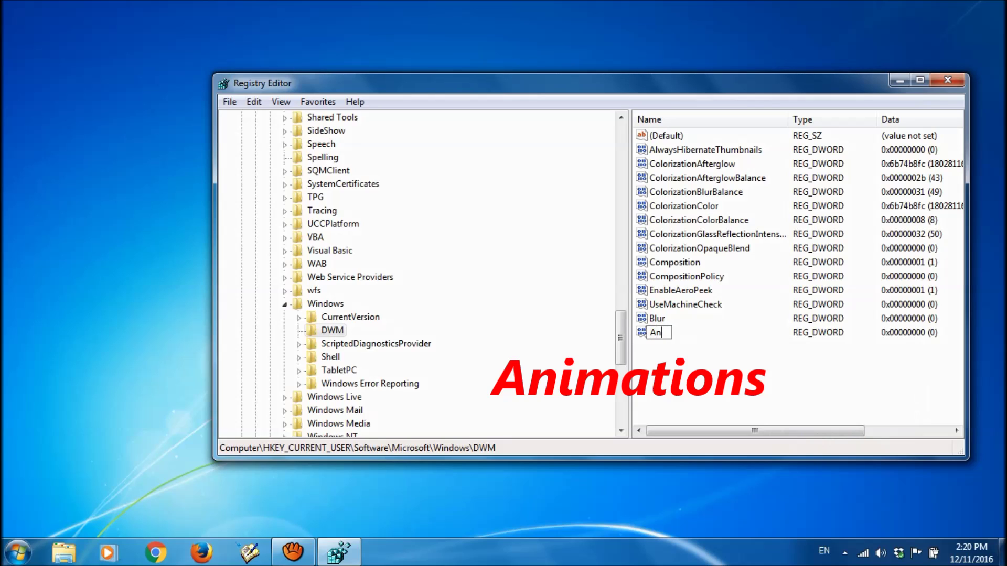
{"action": "type", "text": "imatio"}
{"action": "type", "text": "ns"}
{"action": "key", "text": "Return"}
{"action": "key", "text": "Return"}
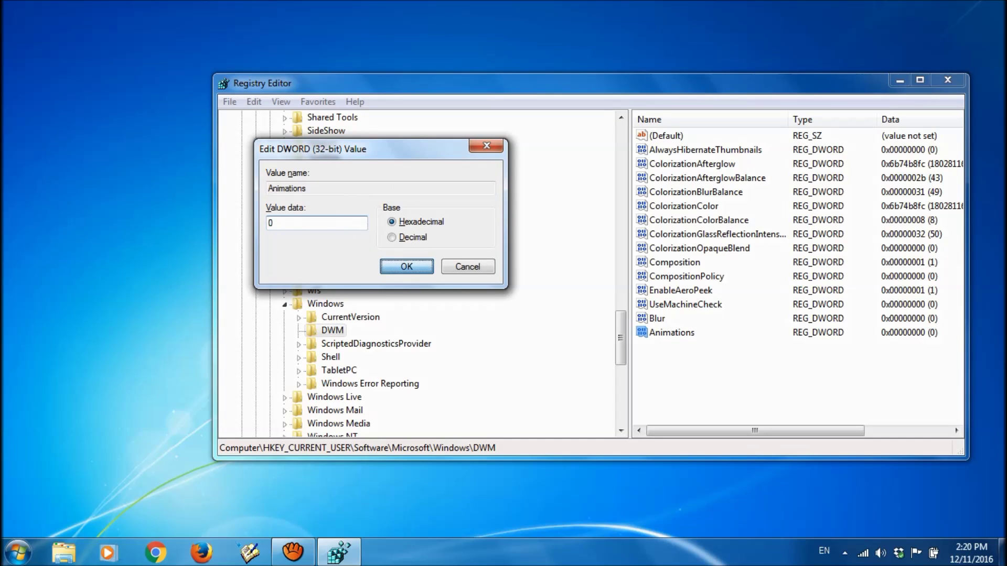
{"action": "key", "text": "Return"}
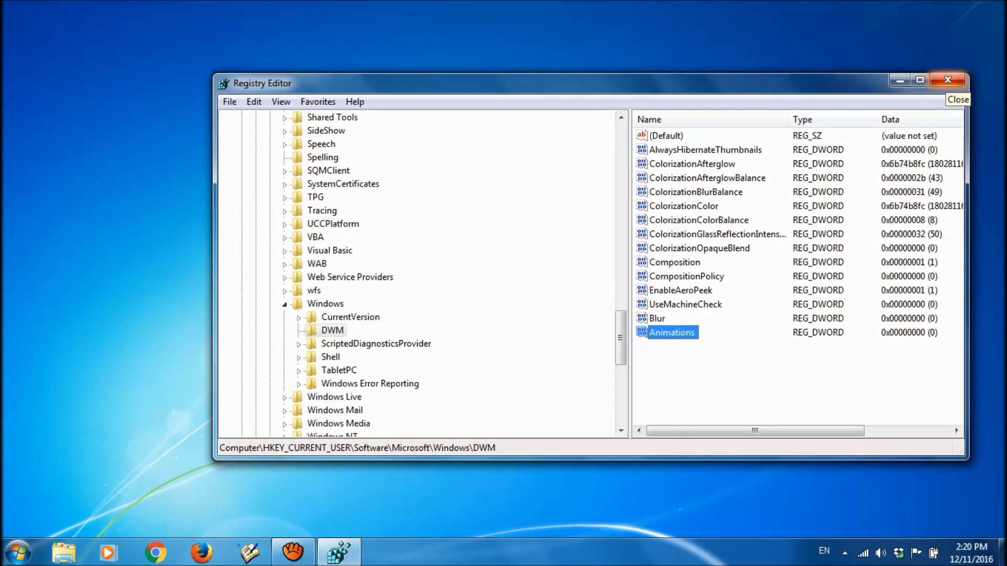
Close Registry Editor, search cmd in Start and run Command Prompt as administrator.
{"action": "left_click", "coordinate": [948, 81]}
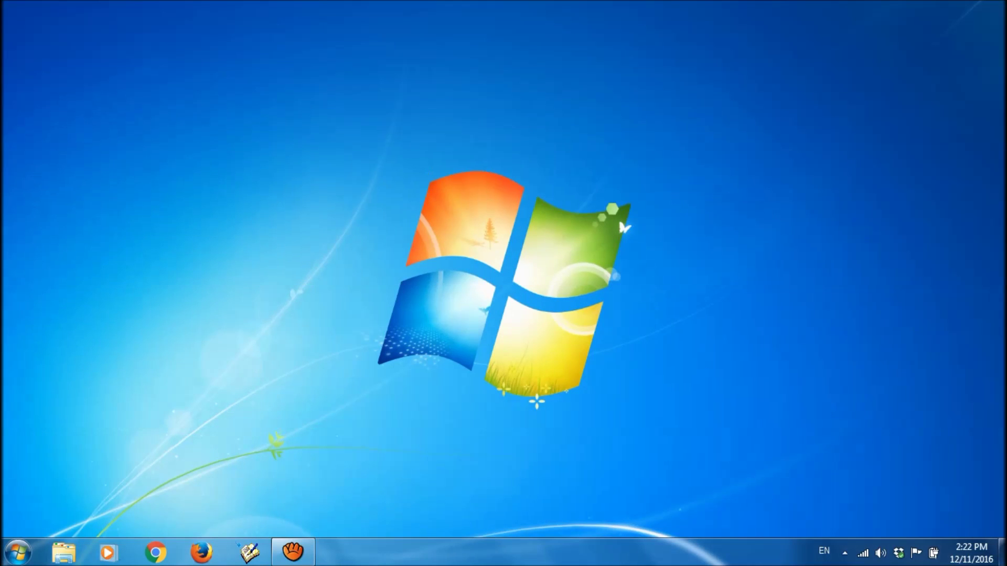
{"action": "left_click", "coordinate": [18, 552]}
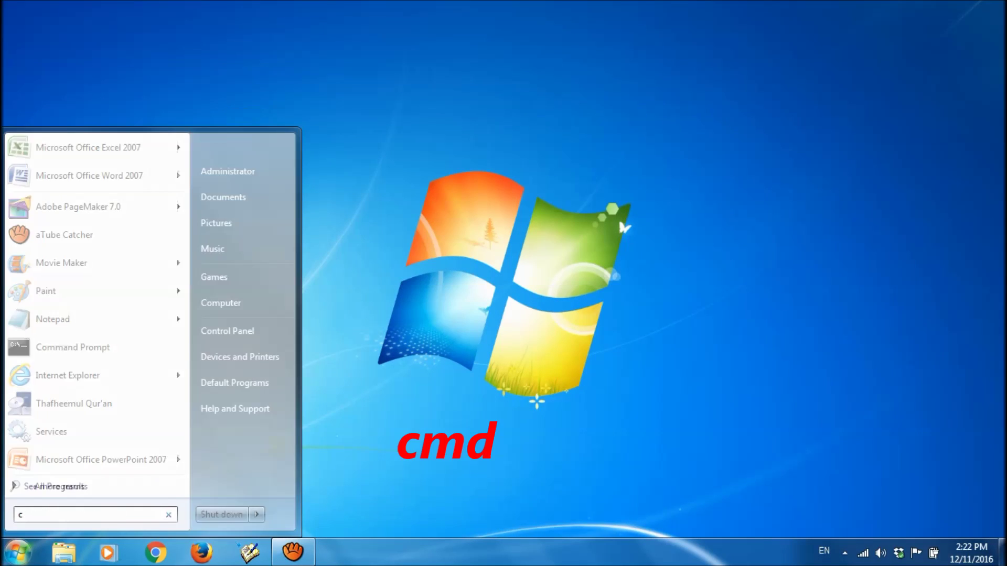
{"action": "type", "text": "cmd"}
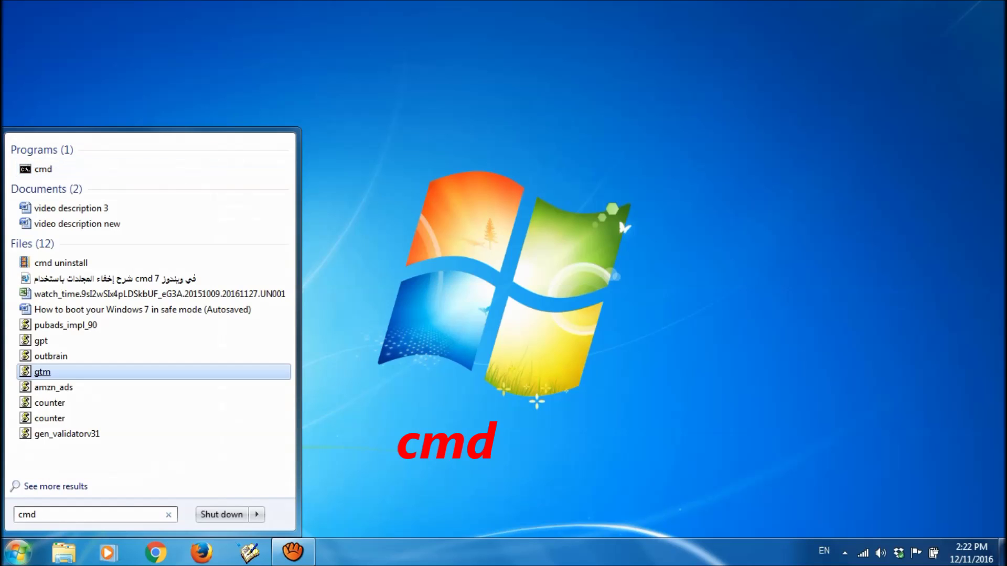
{"action": "left_click", "coordinate": [35, 170]}
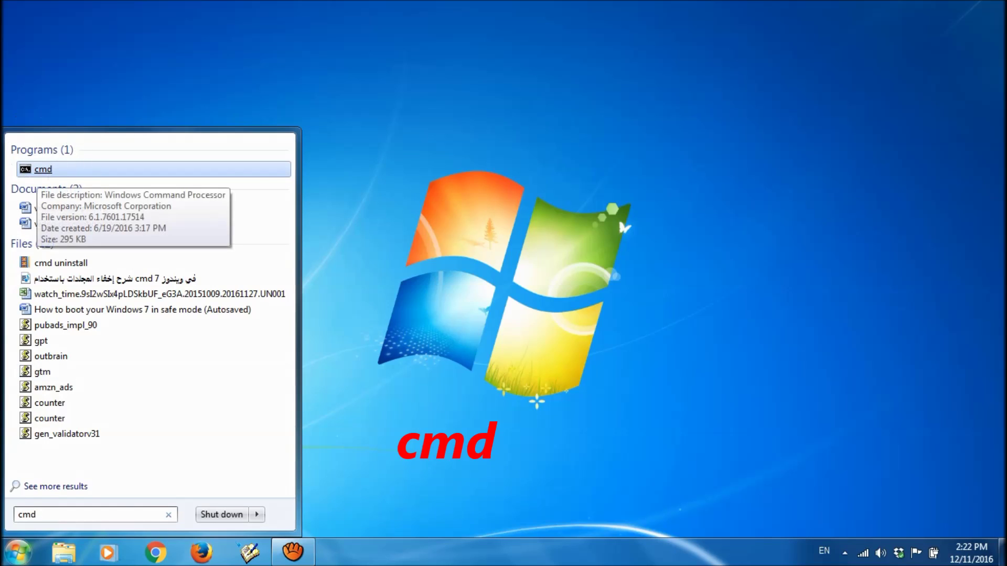
{"action": "right_click", "coordinate": [35, 171]}
{"action": "left_click", "coordinate": [47, 199]}
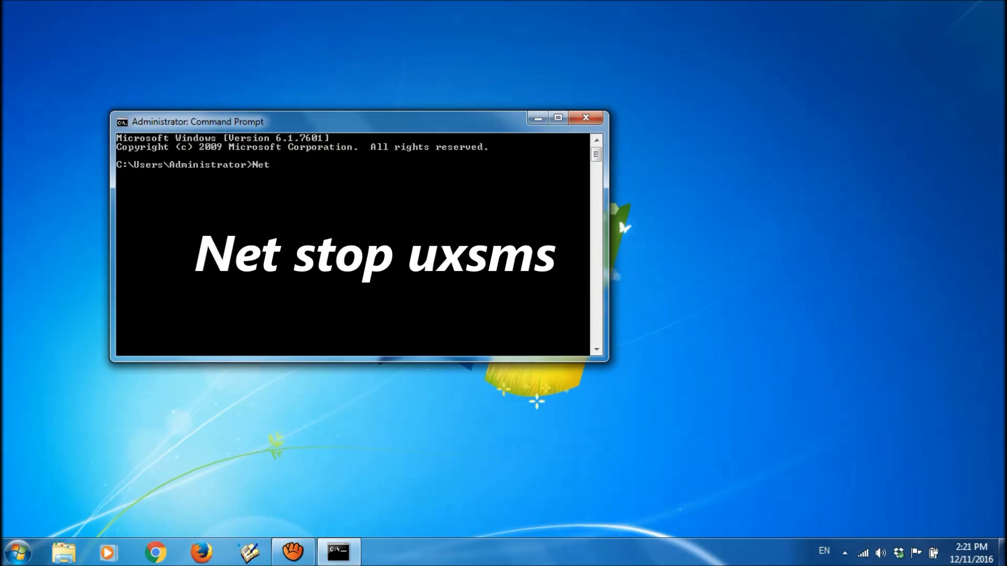
{"action": "type", "text": "stop"}
{"action": "type", "text": " uxsms"}
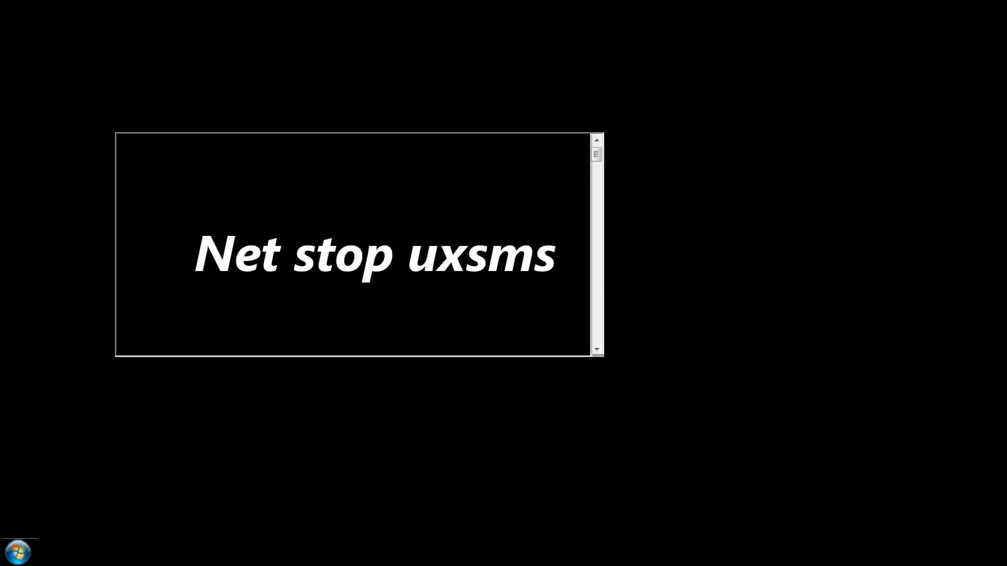
Run 'Net stop uxsms' then 'Net start uxsms' to restart DWM, and close the console.
{"action": "key", "text": "Return"}
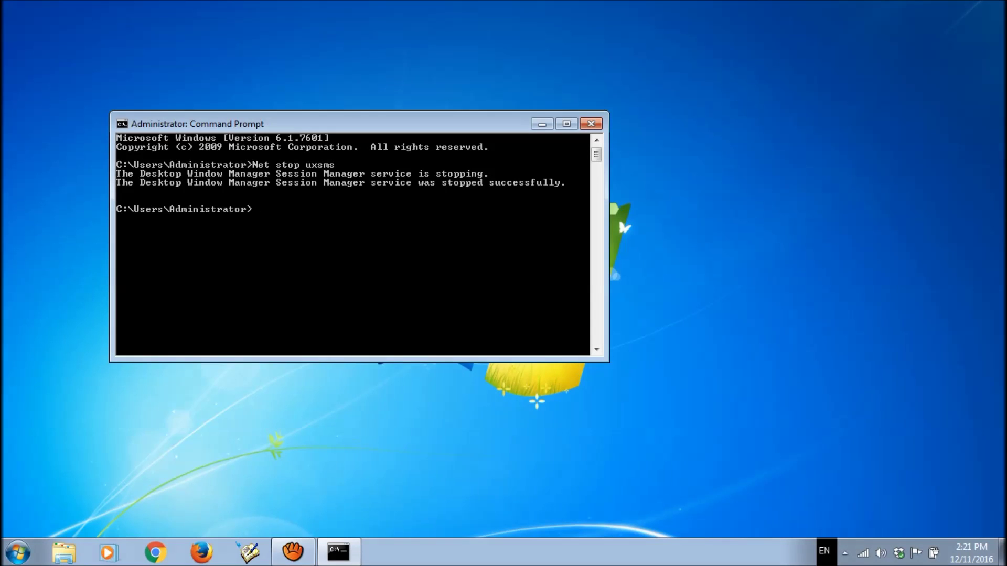
{"action": "type", "text": "Ne"}
{"action": "type", "text": "t s"}
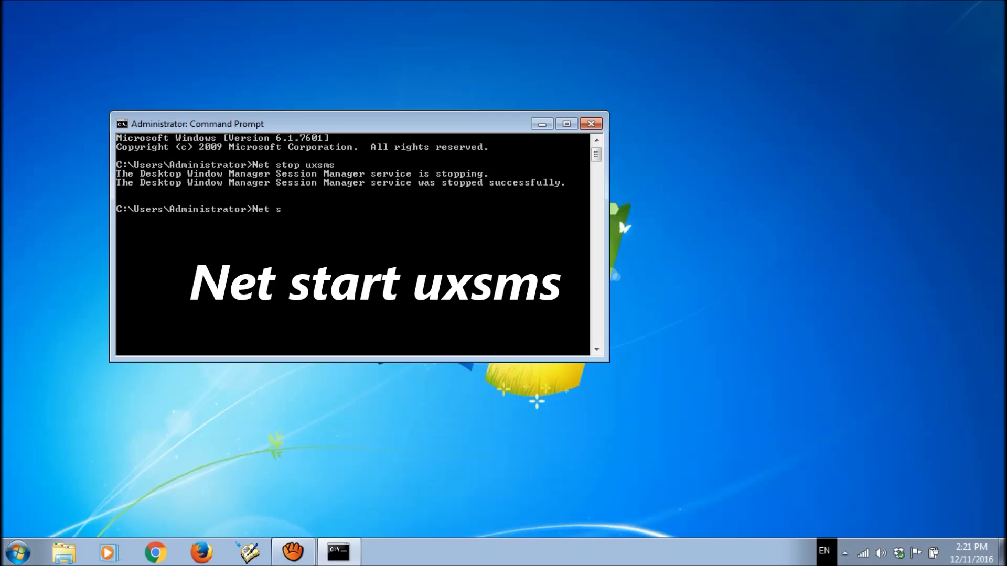
{"action": "type", "text": "tart "}
{"action": "type", "text": "uxsms"}
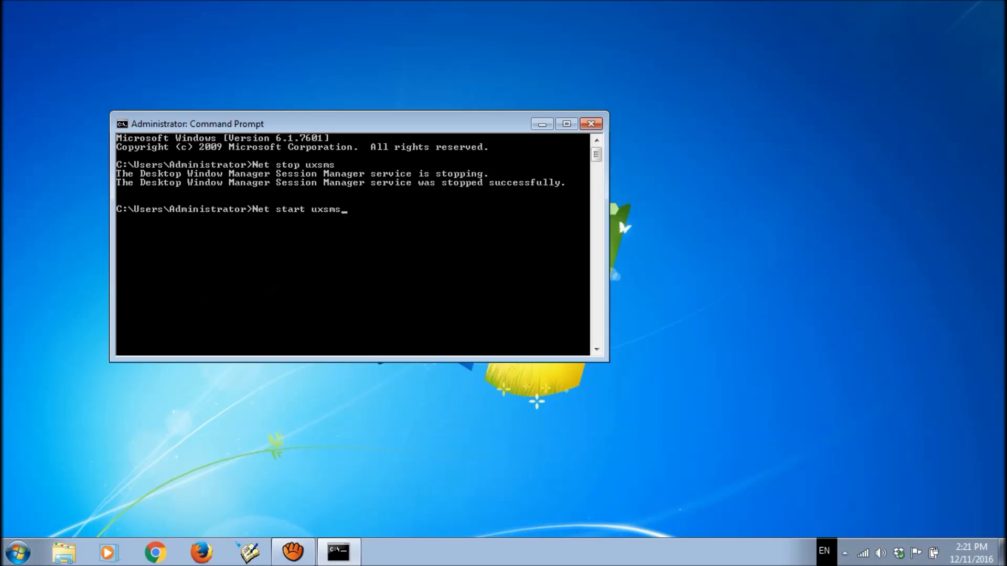
{"action": "key", "text": "Return"}
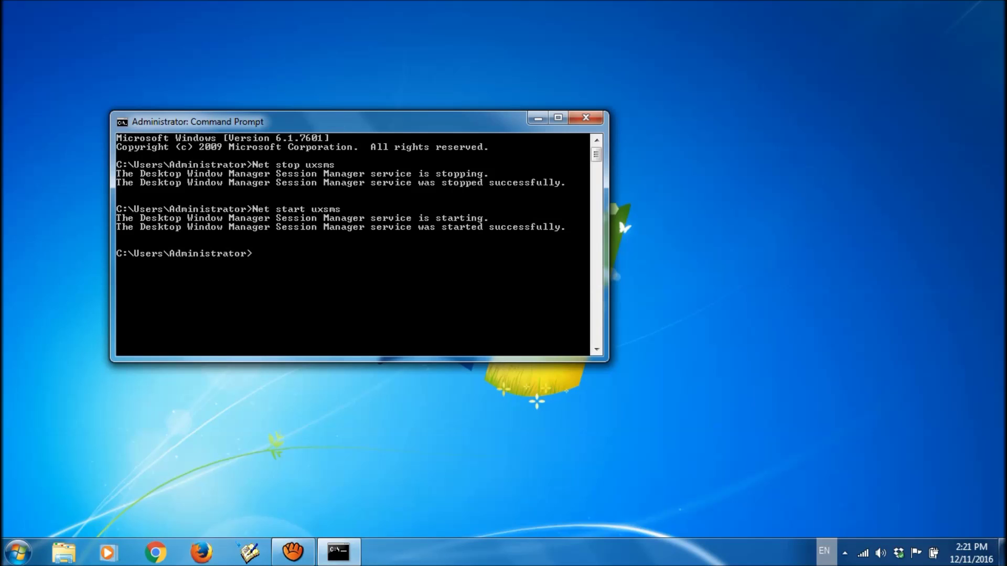
{"action": "left_click", "coordinate": [586, 117]}
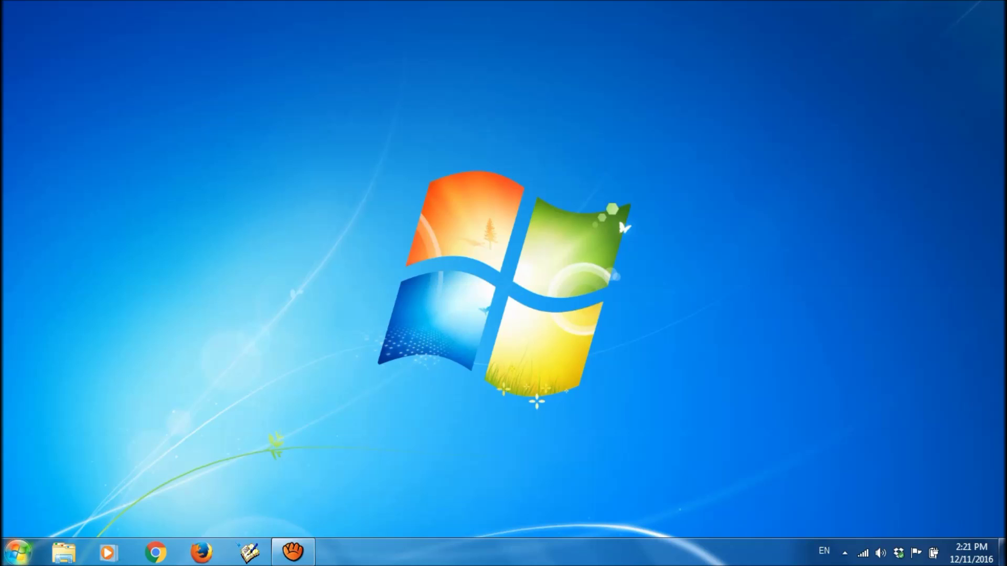
Restart the computer from the Start menu's power options, then return to the desktop.
{"action": "left_click", "coordinate": [17, 553]}
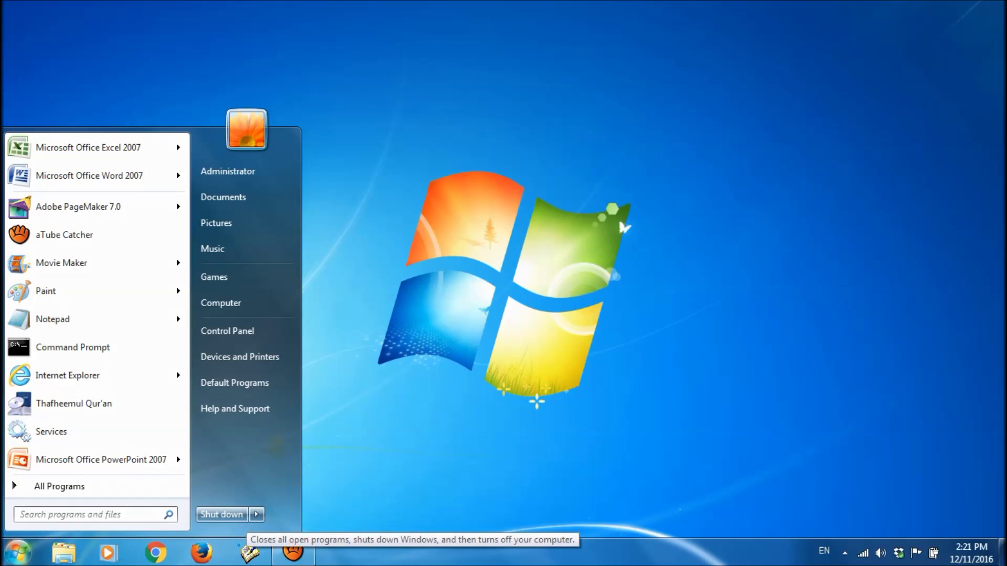
{"action": "left_click", "coordinate": [257, 514]}
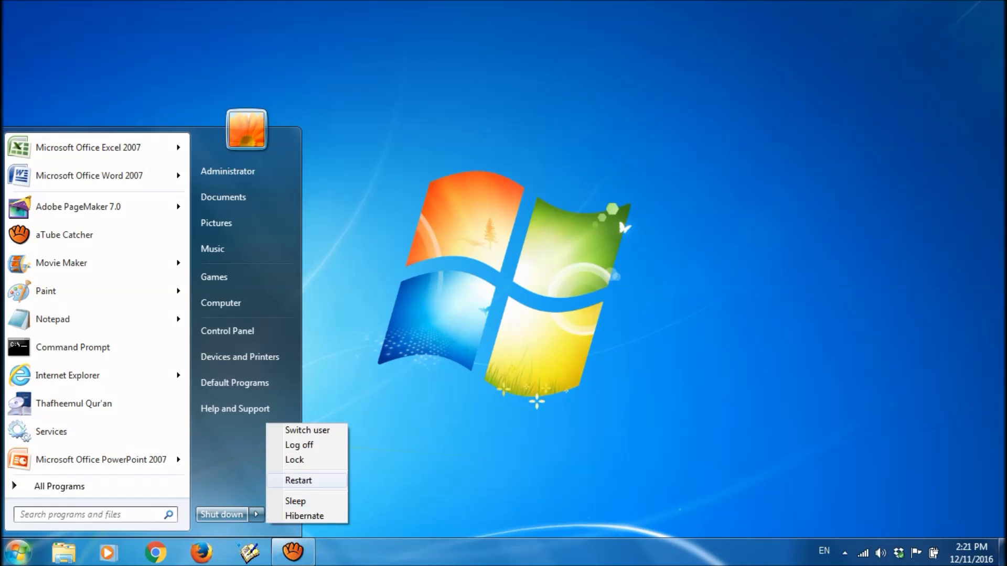
{"action": "left_click", "coordinate": [298, 480]}
{"action": "right_click", "coordinate": [501, 288]}
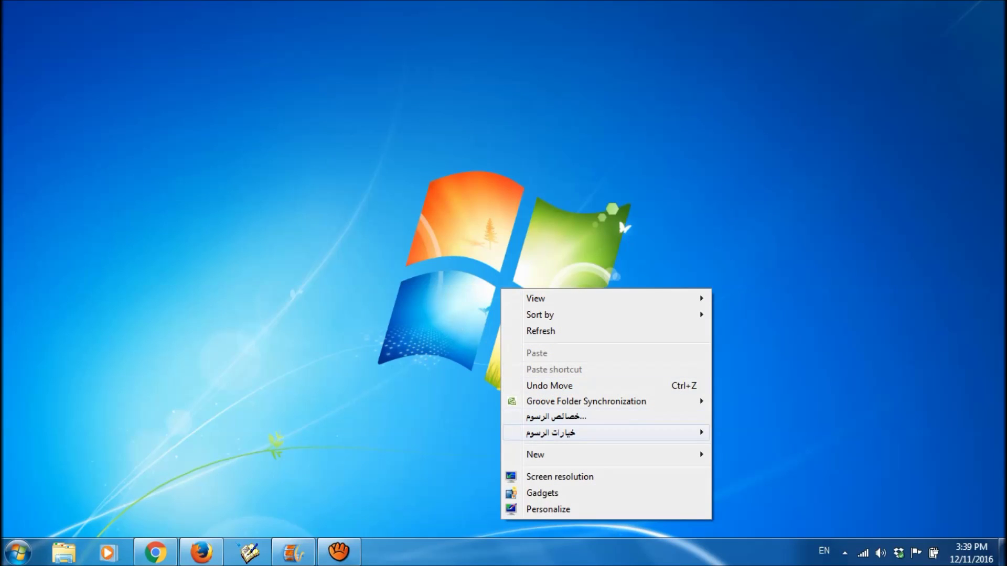
Apply the Windows 7 Aero theme from Personalization and close the window.
{"action": "left_click", "coordinate": [543, 510]}
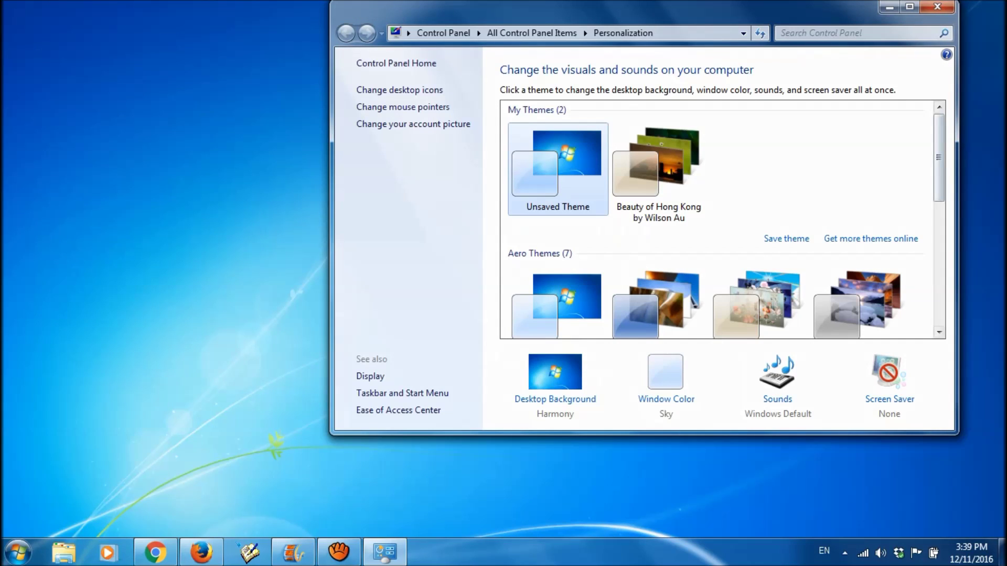
{"action": "scroll", "coordinate": [723, 220], "scroll_direction": "down", "scroll_amount": 3}
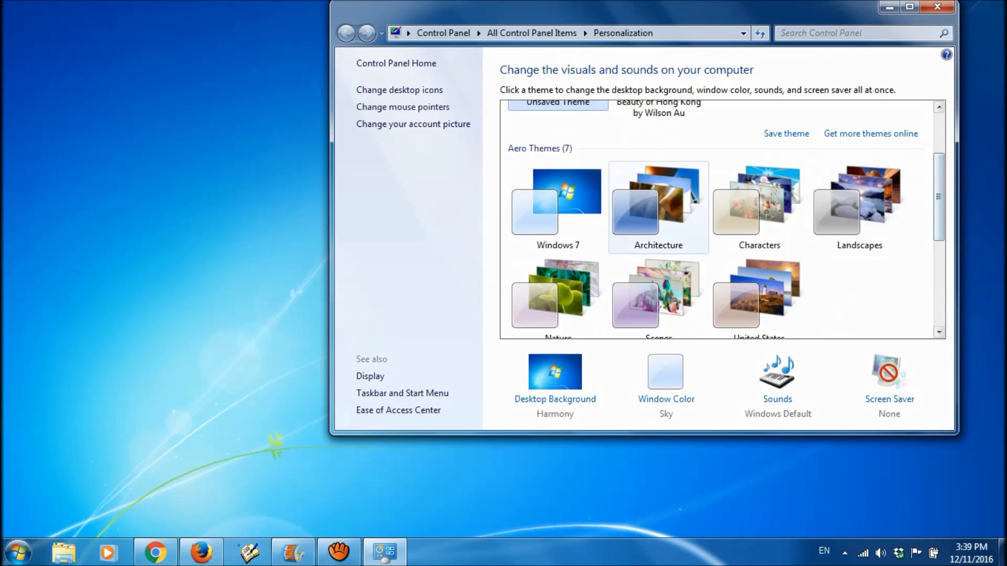
{"action": "left_click", "coordinate": [563, 210]}
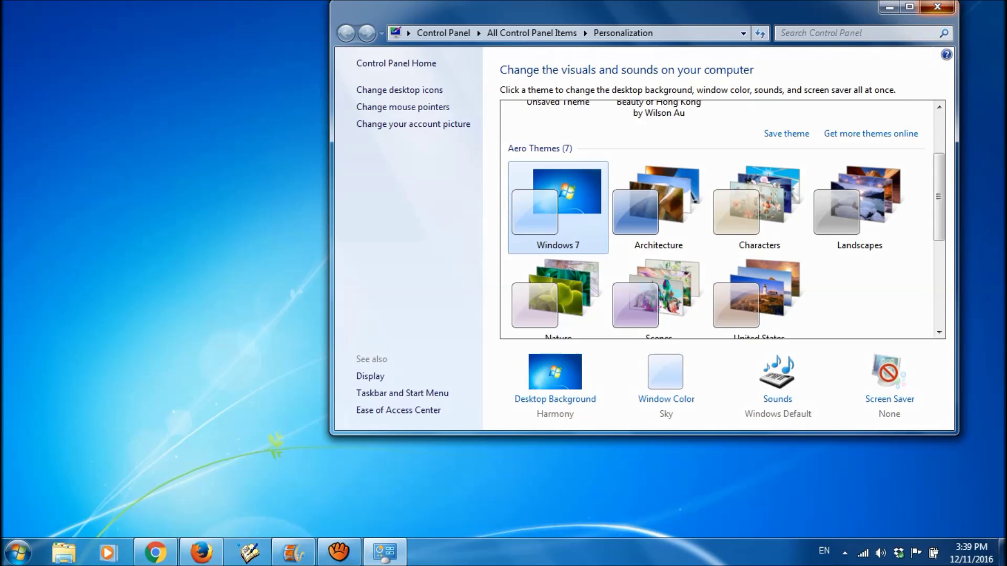
{"action": "left_click", "coordinate": [935, 7]}
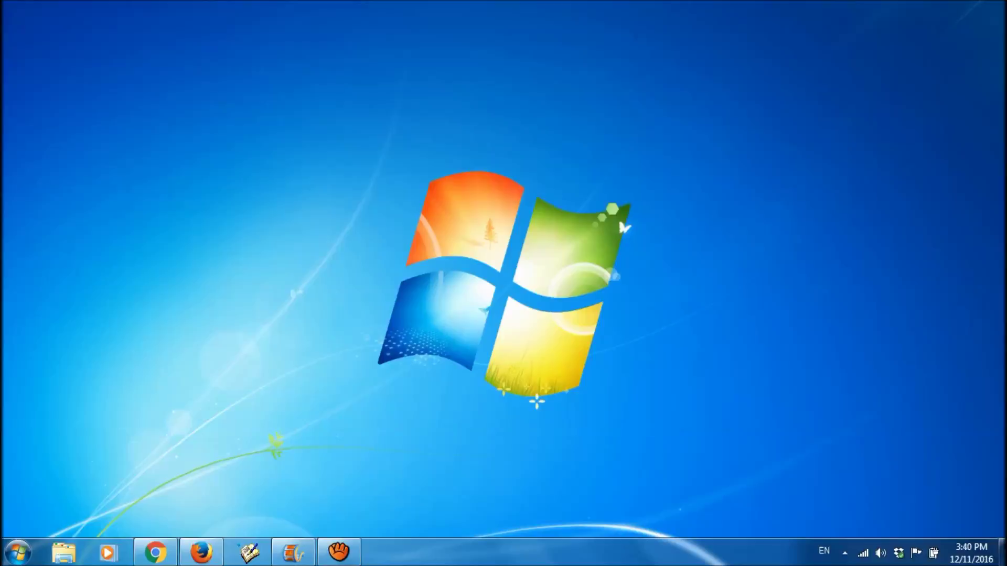